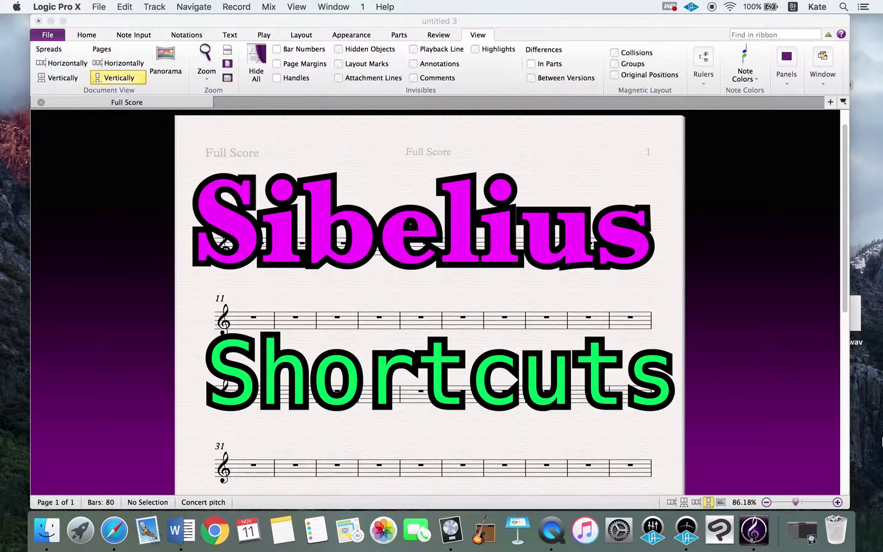
- Activate the Sibelius window showing the empty 80-bar score 'untitled 3'
click(243, 171)
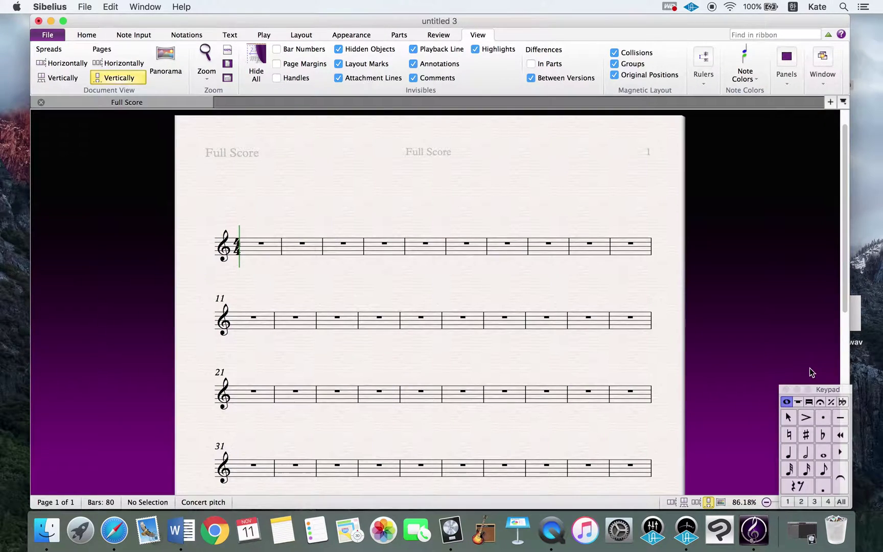
click(786, 391)
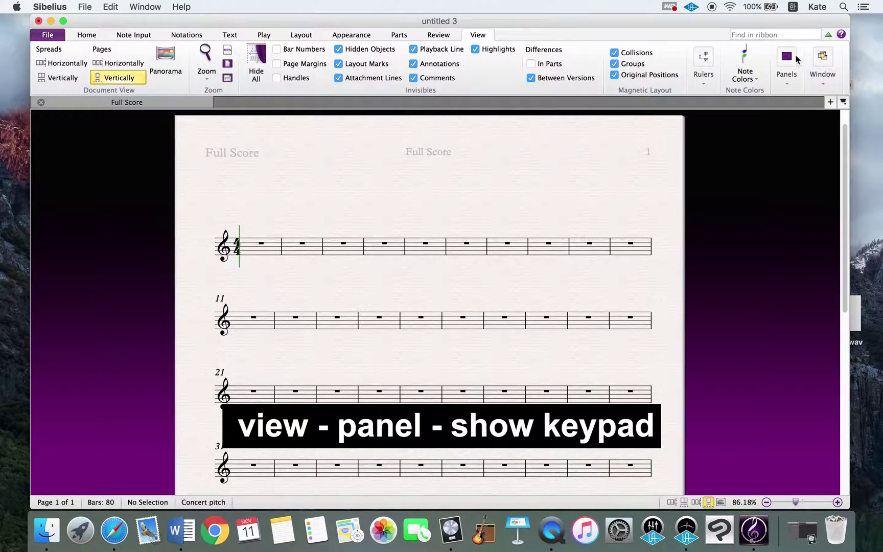
click(787, 60)
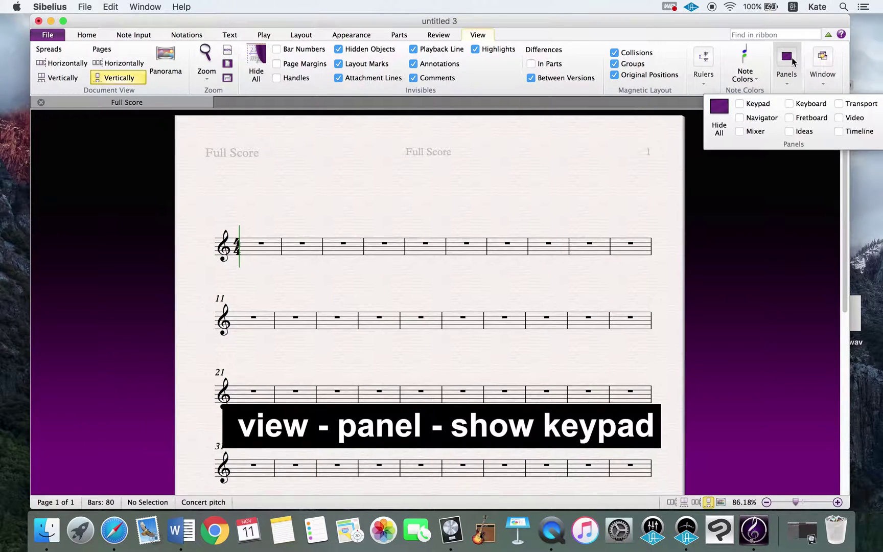
click(739, 104)
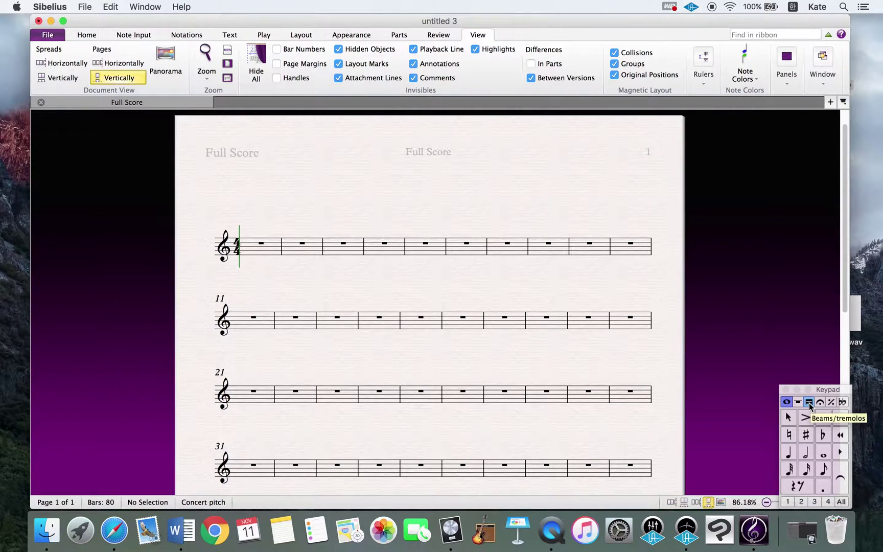
click(50, 6)
click(55, 41)
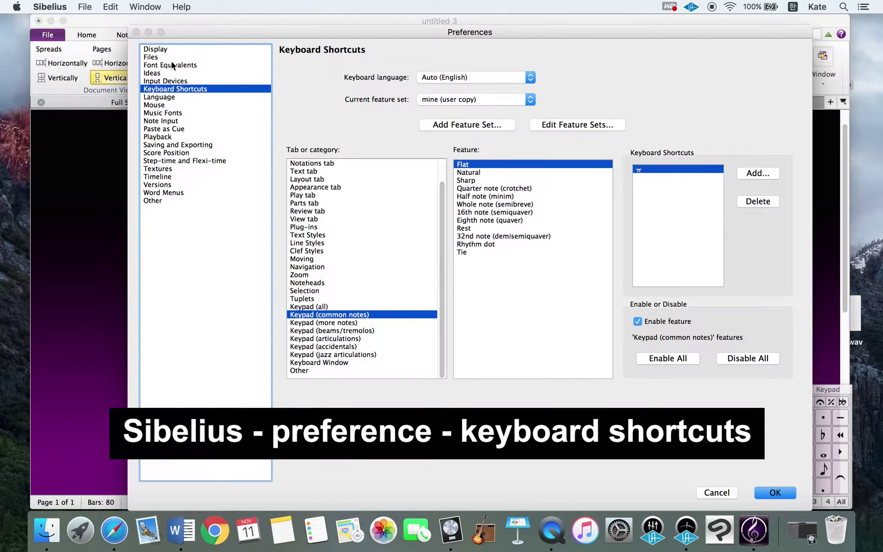
click(492, 99)
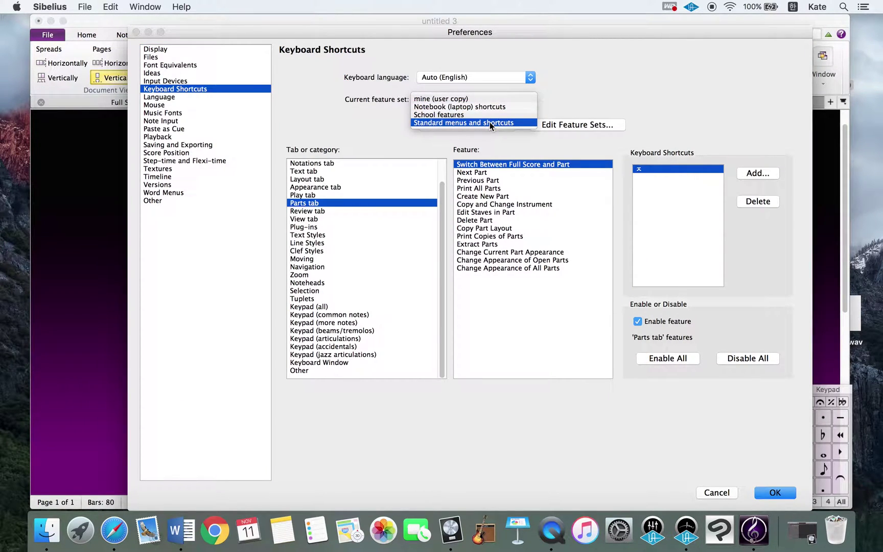
click(490, 123)
click(483, 99)
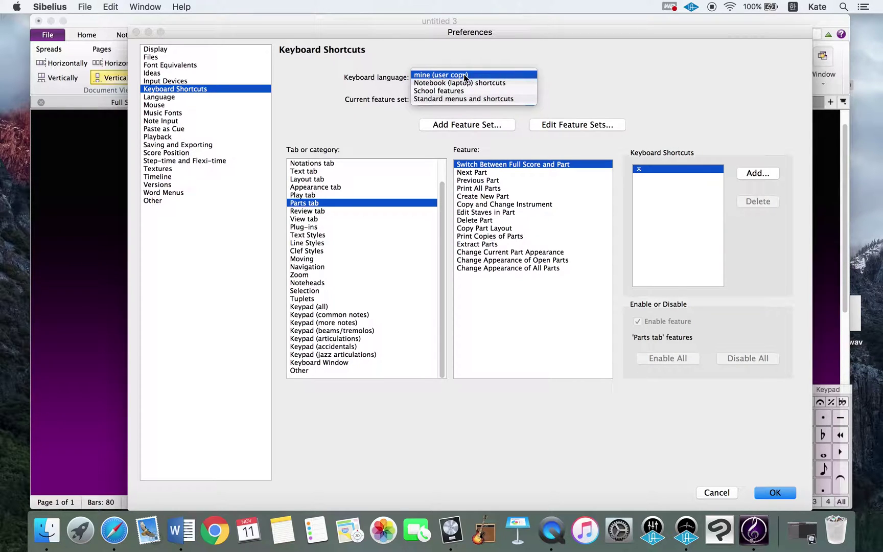
click(454, 164)
click(717, 492)
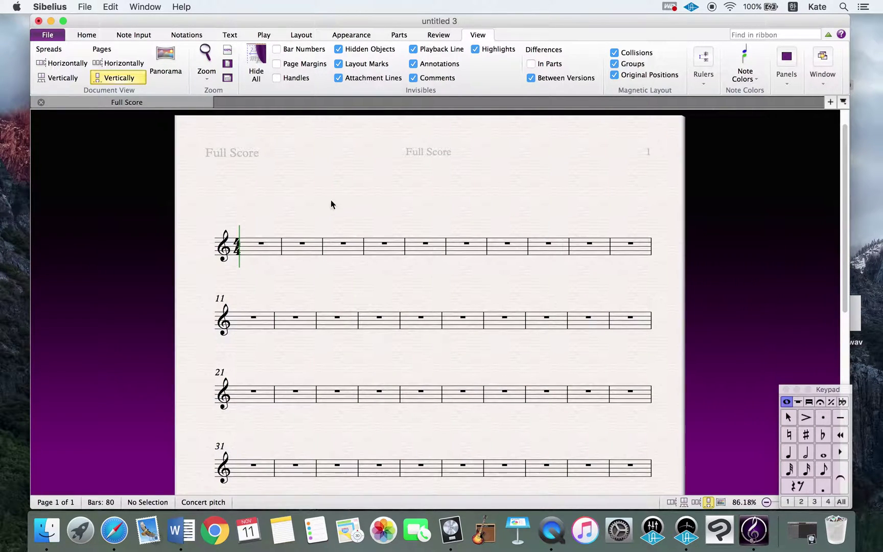
- In bar 1, make an eighth-note triplet completed with A and B
alt+click(259, 257)
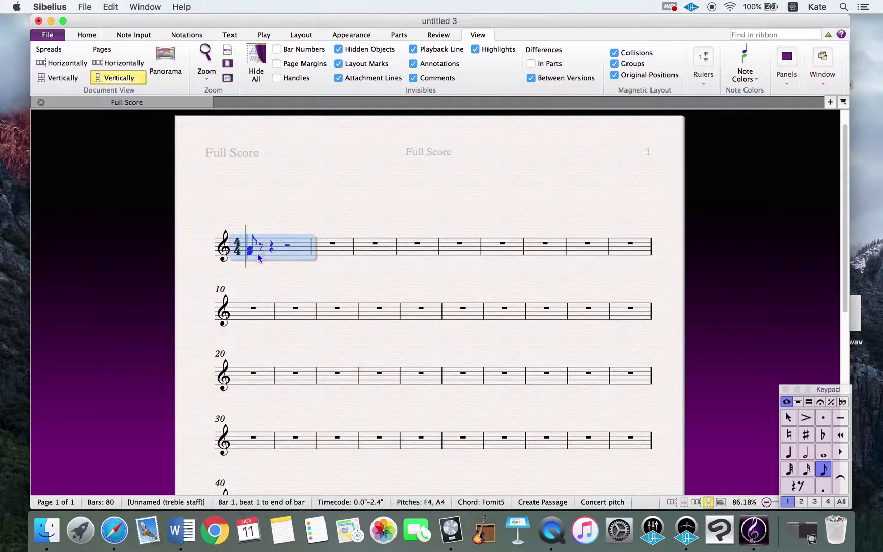
key(super+3)
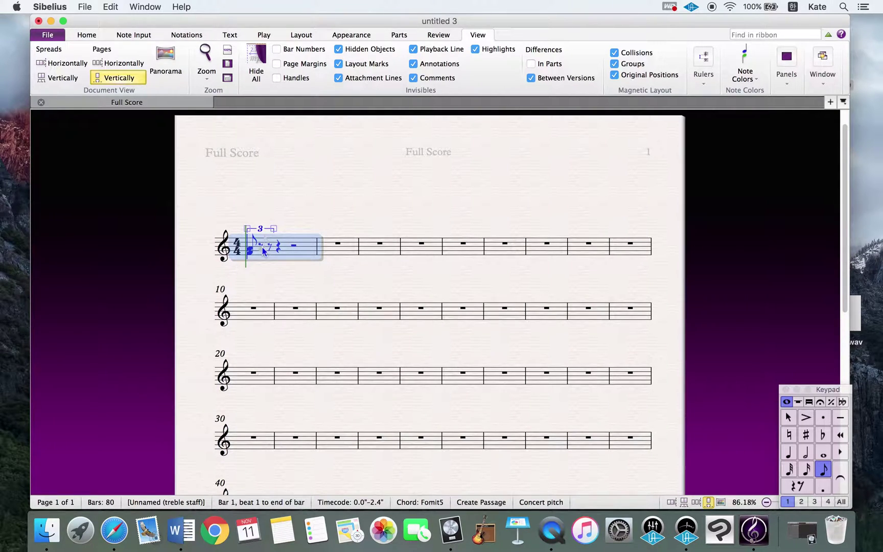
key(a)
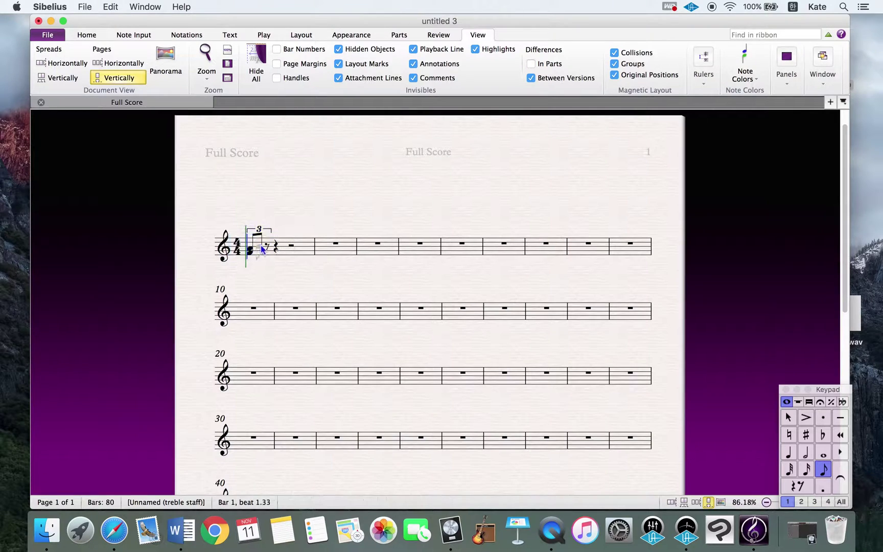
key(b)
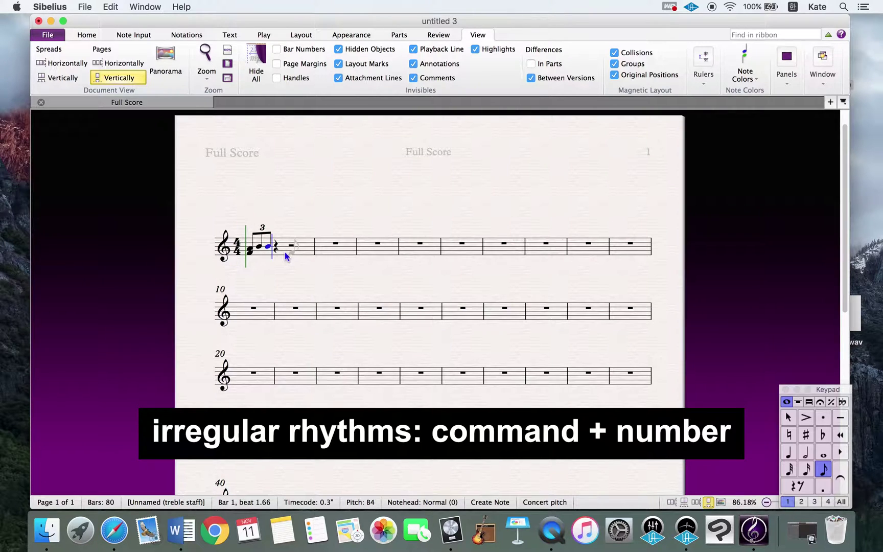
- Add an A eighth note and start a quintuplet from it
key(a)
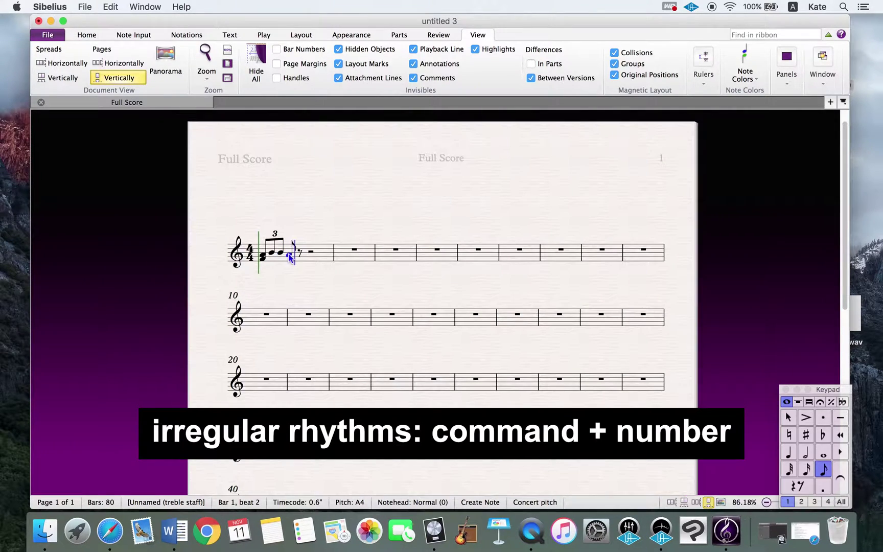
key(super+3)
key(super+5)
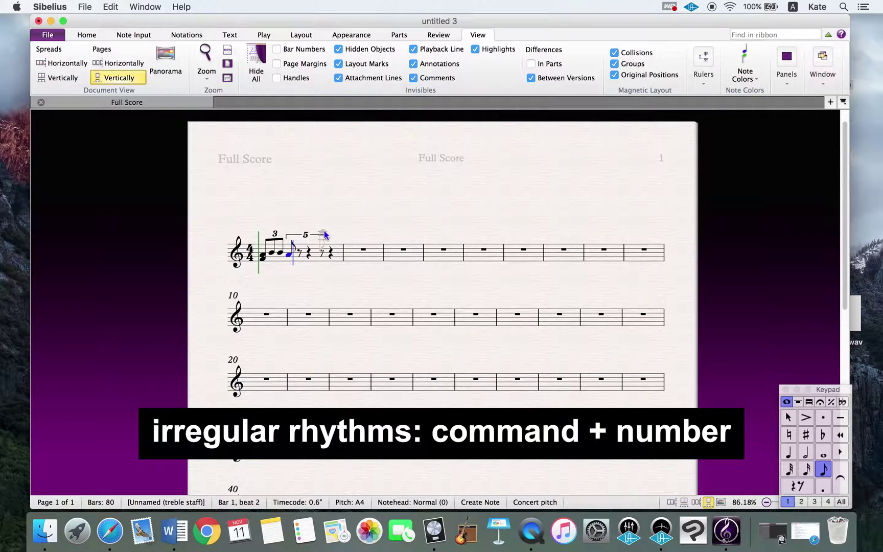
- Fill bar 2 with slurred eighth notes A, C, D, C, flipping the slur and D stem
key(s)
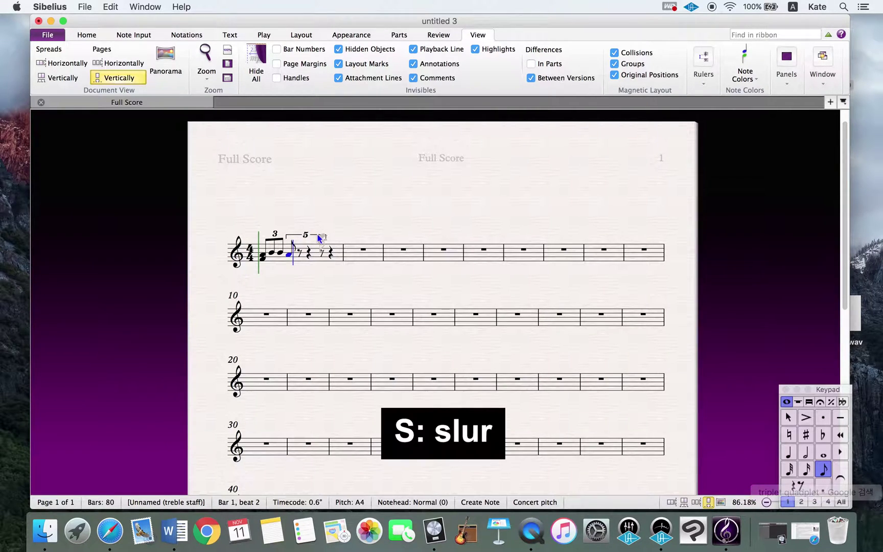
key(a)
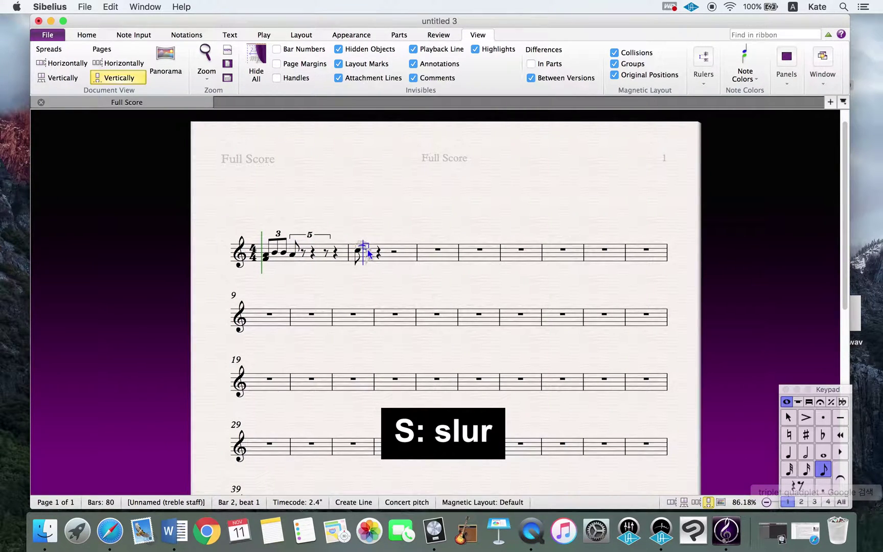
key(c)
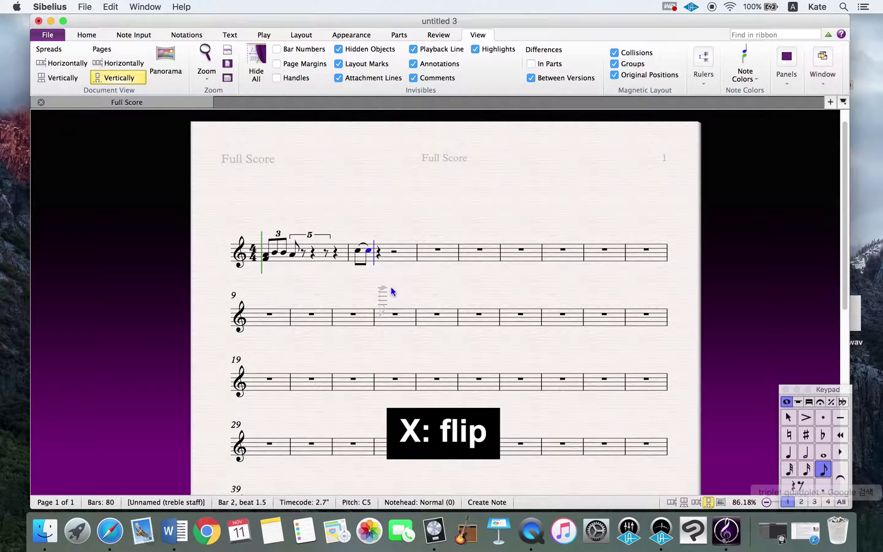
key(x)
key(x)
key(d)
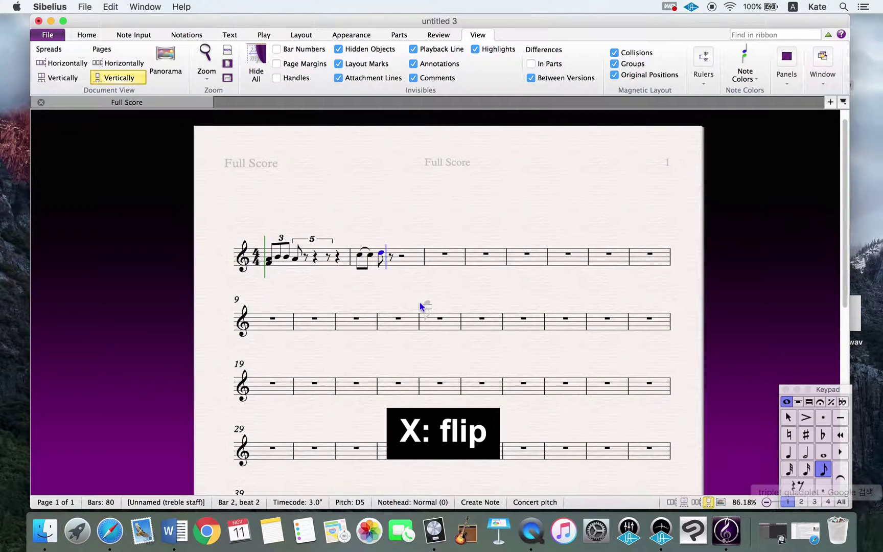
key(x)
key(c)
- Start bar 3 with a B grace note before an A eighth, then select bar 4 for a time signature
key(b)
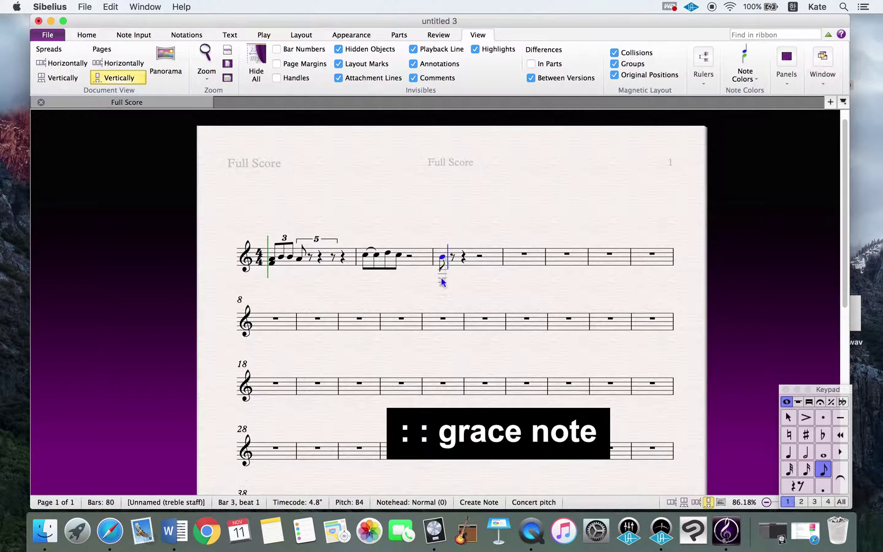
key(colon)
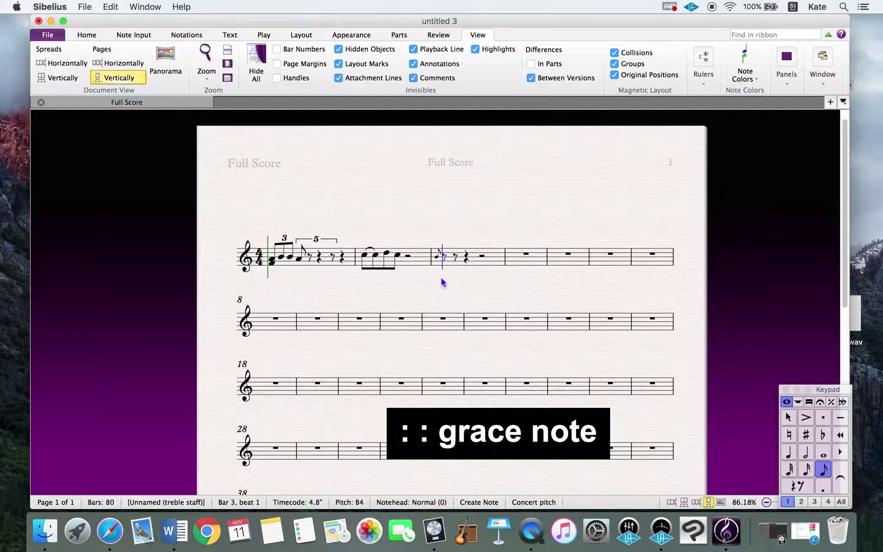
click(449, 260)
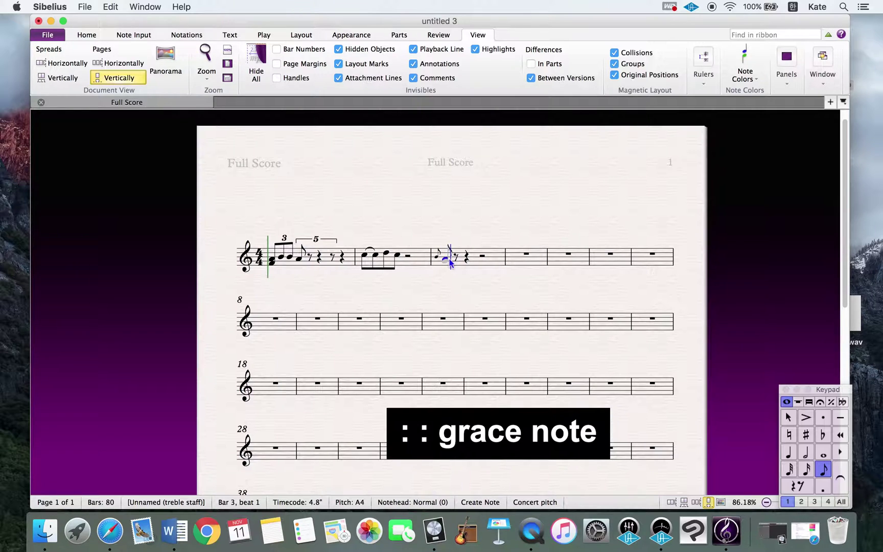
click(514, 261)
key(t)
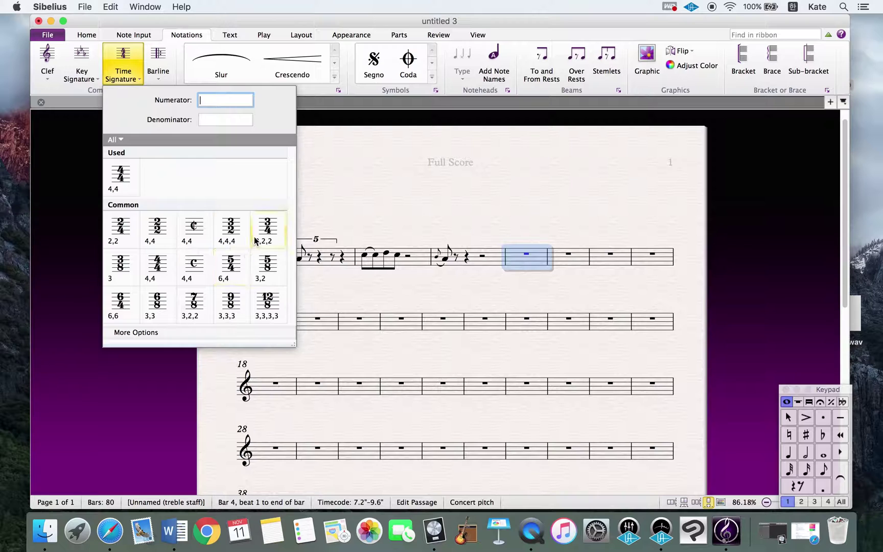
- Set 3/4 time at bar 4 and a D major key signature across bars 6–11
click(275, 231)
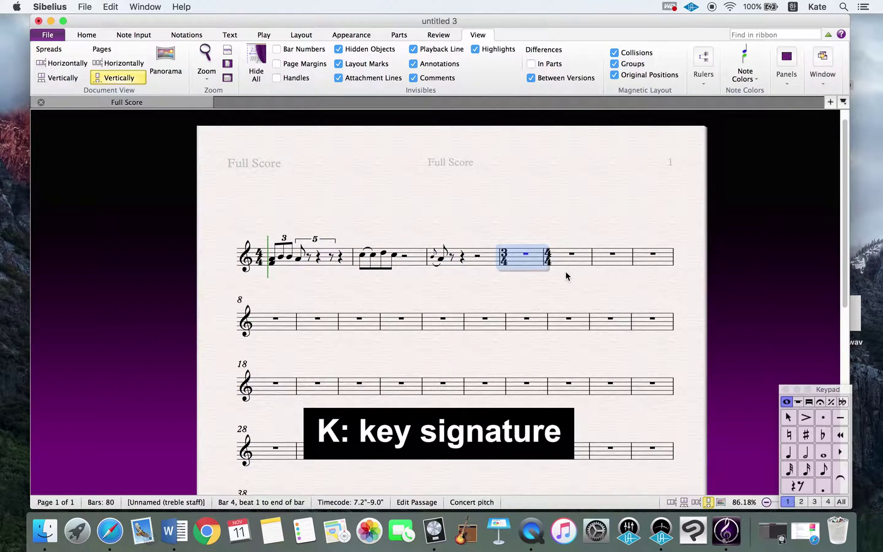
click(559, 254)
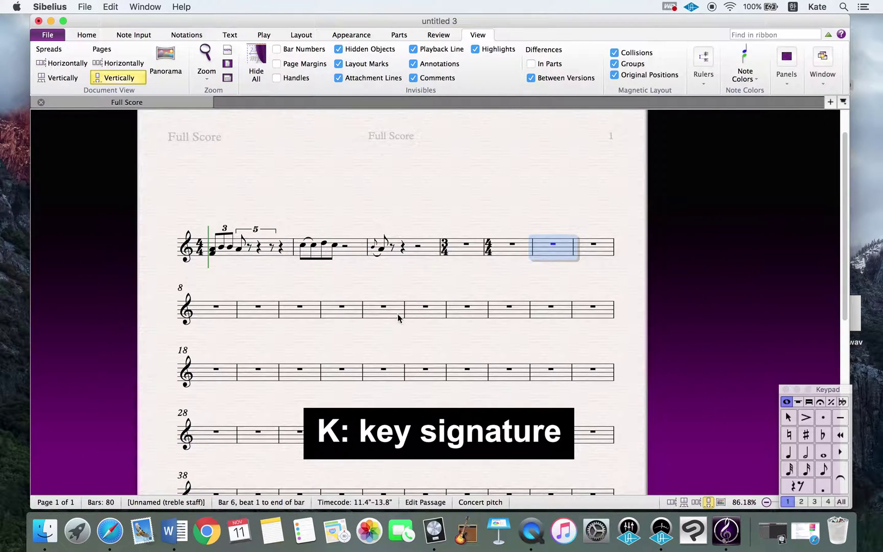
shift+click(343, 313)
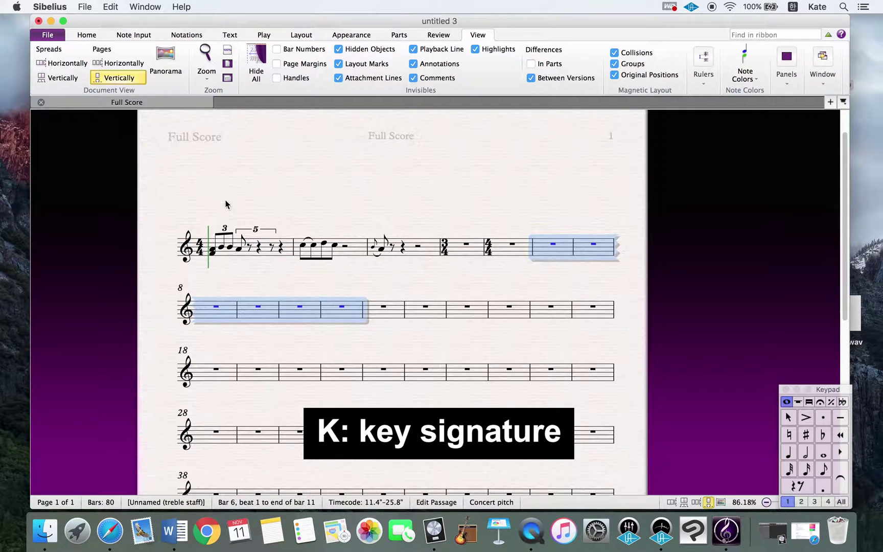
key(k)
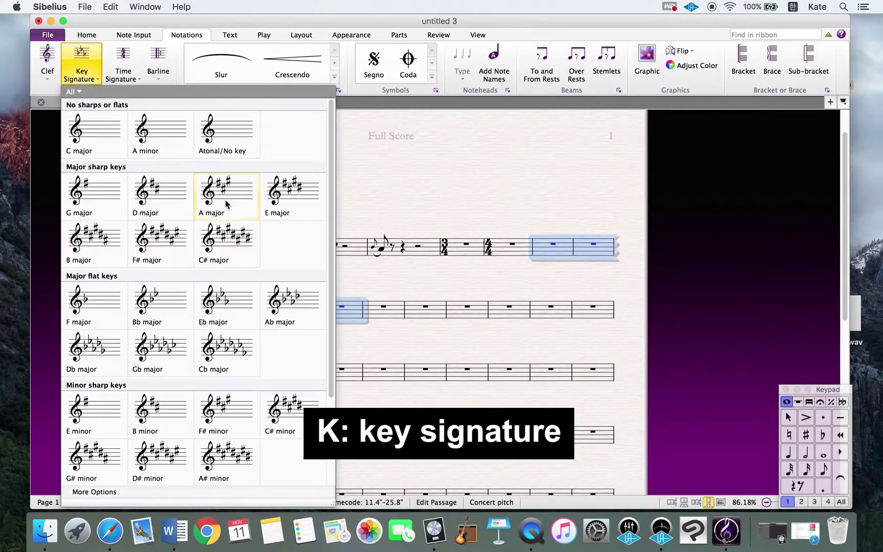
click(181, 191)
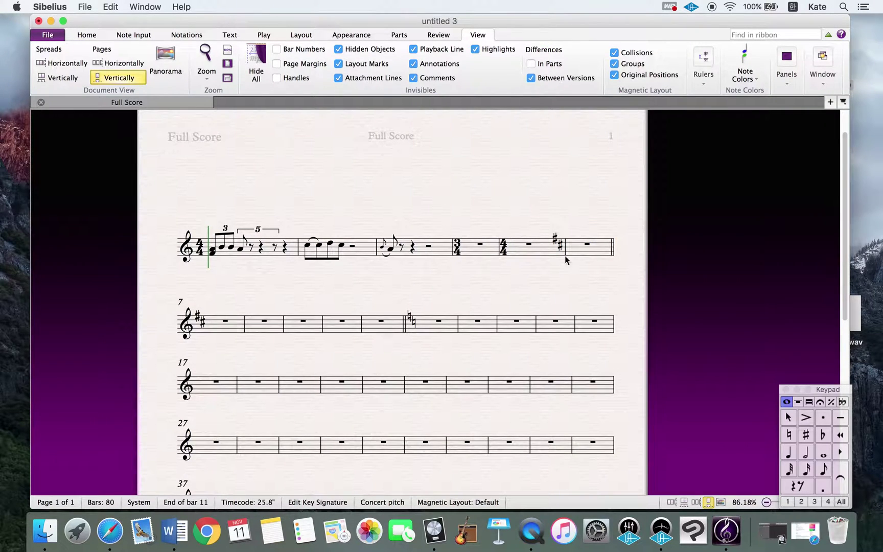
- Put a bass clef in bar 13, then select a bar 2 note for a line
click(477, 322)
key(q)
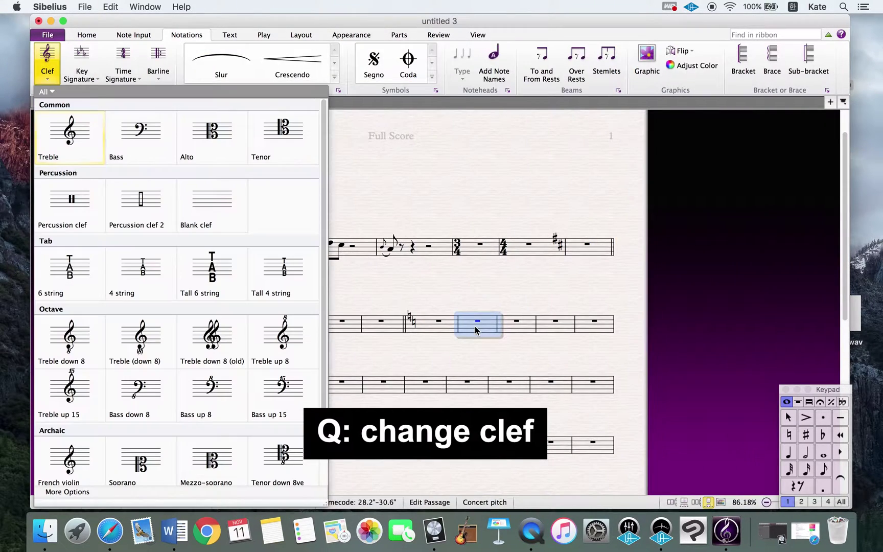
click(159, 136)
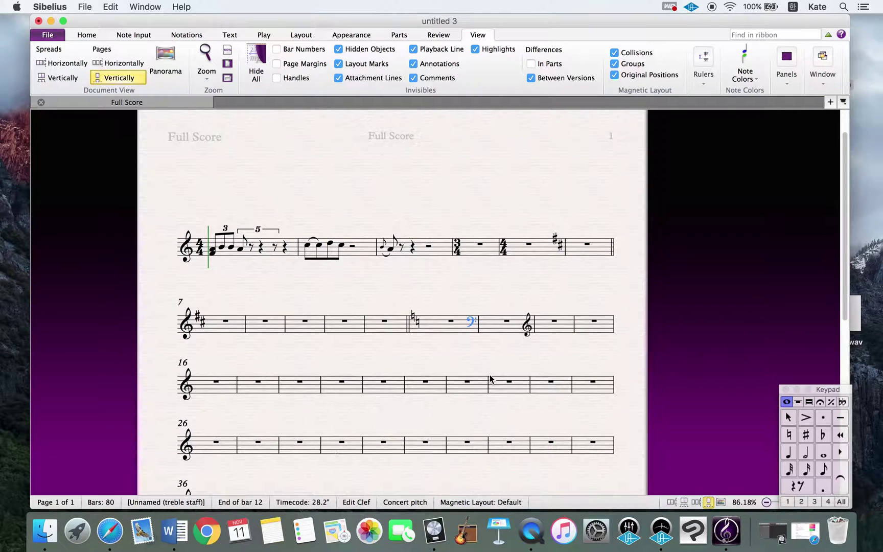
click(331, 244)
key(l)
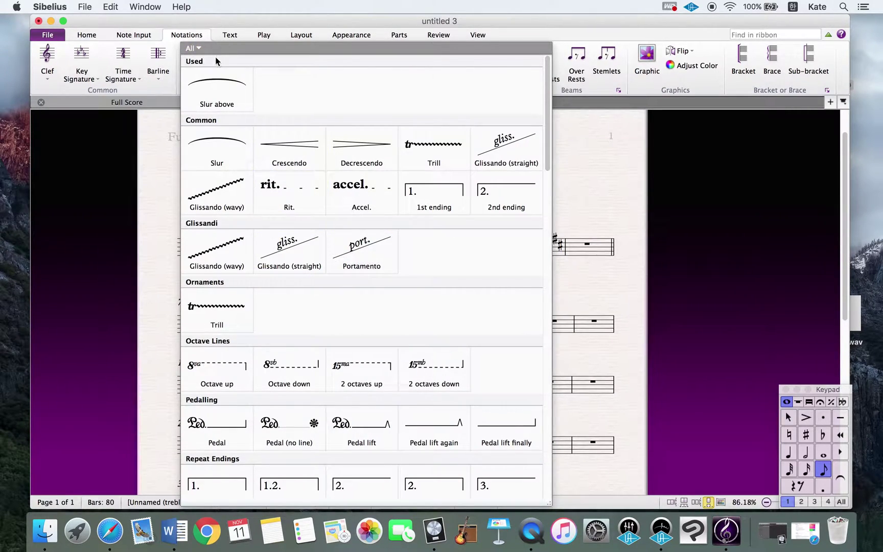
- Browse the line categories and close the Lines gallery without adding a line
click(240, 50)
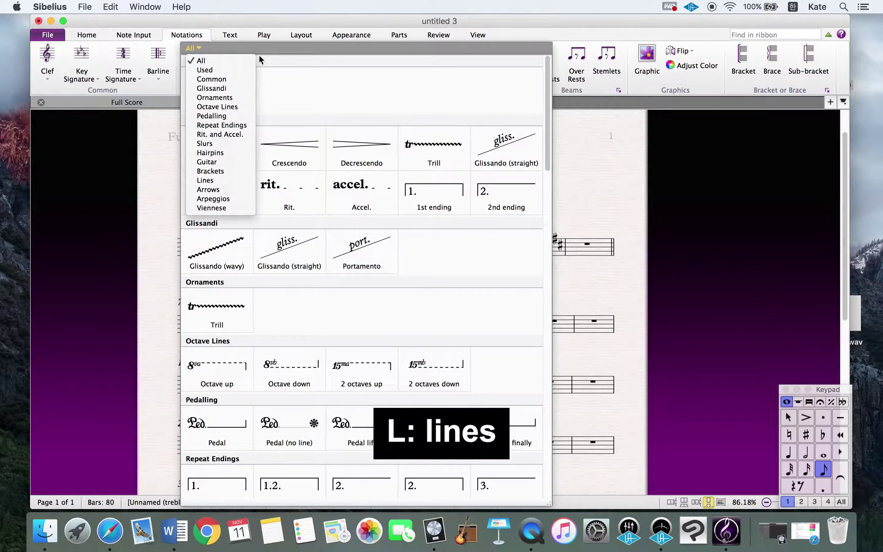
click(659, 138)
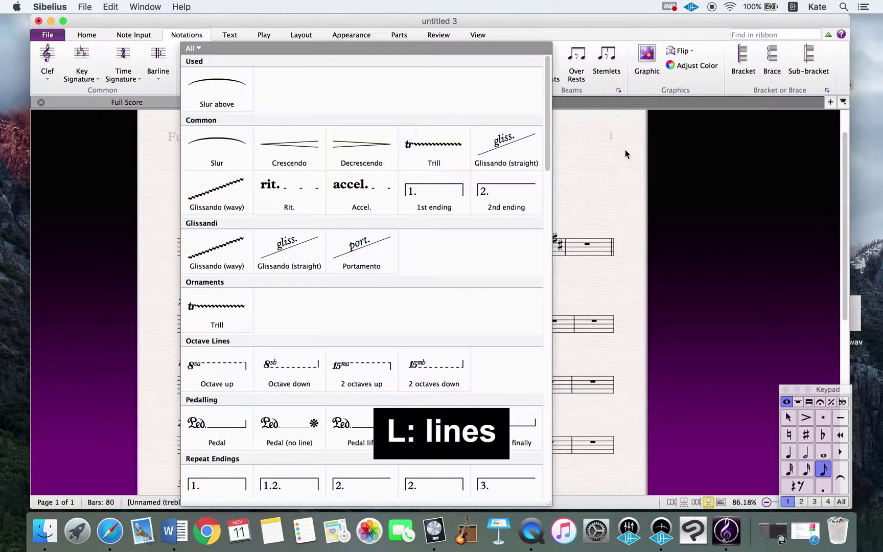
key(Escape)
- Add a segno at the start of bar 7 and nudge it slightly lower
click(435, 253)
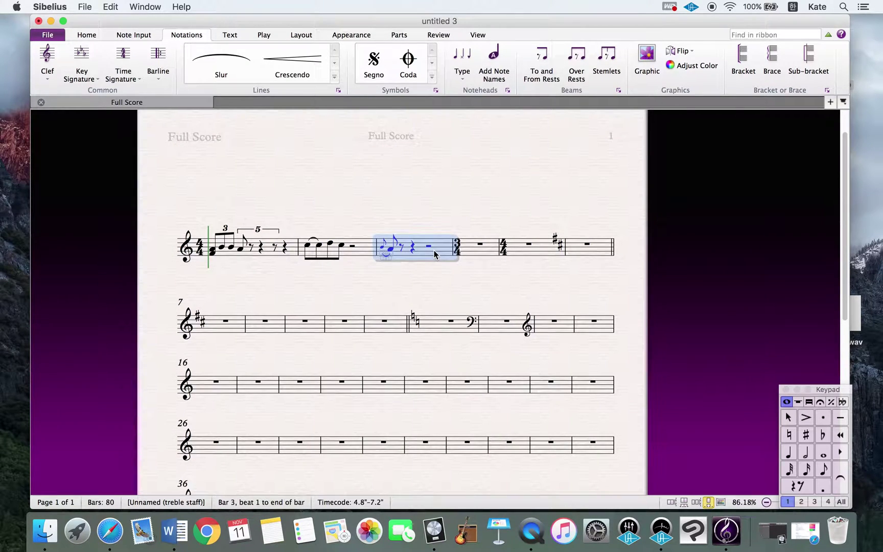
key(z)
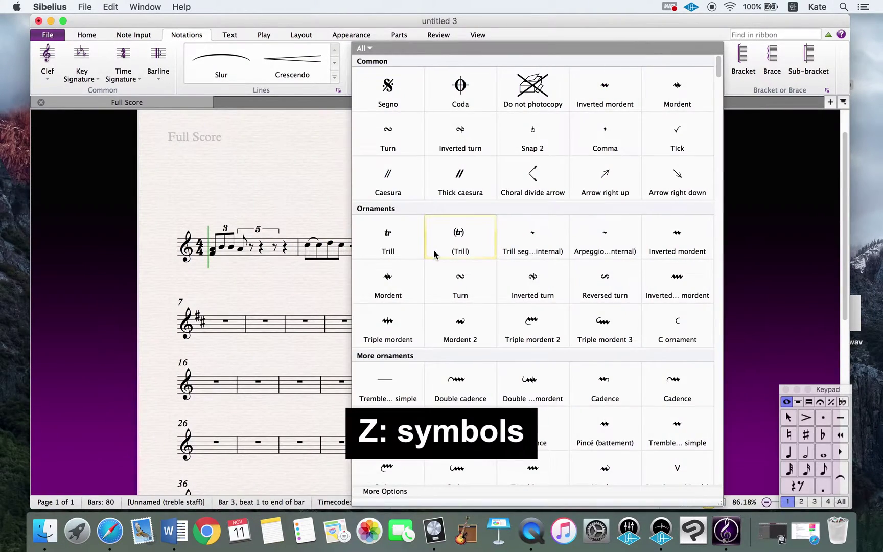
key(Down)
click(388, 87)
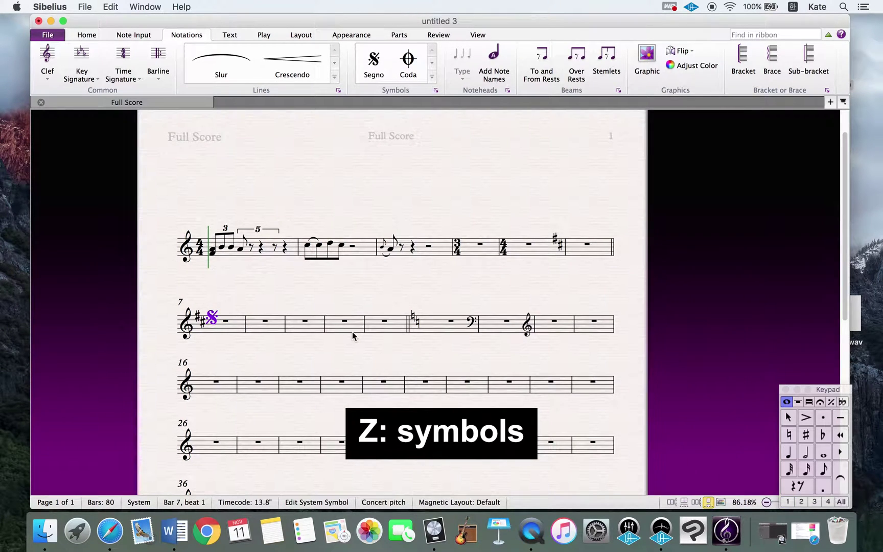
drag(212, 317, 212, 320)
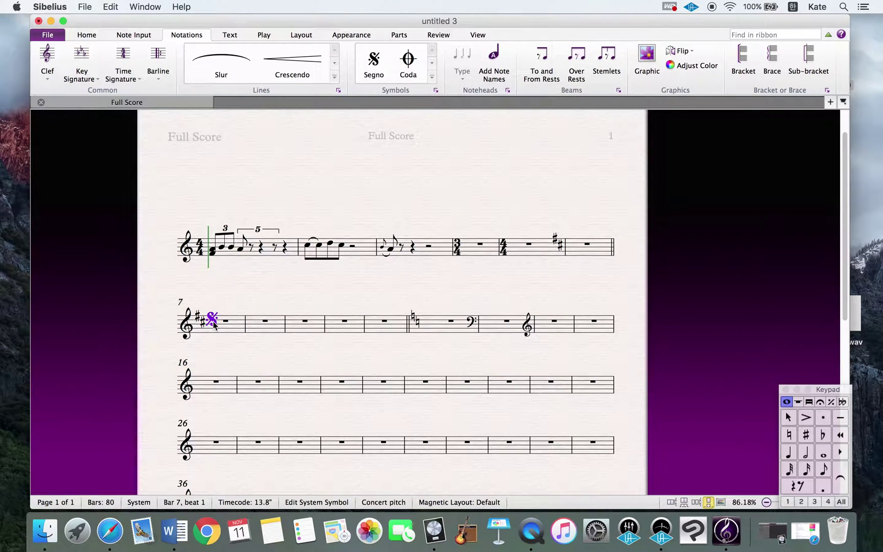
- Add rehearsal mark A above bar 8 and rehearsal mark B above bar 17
click(273, 328)
key(super+r)
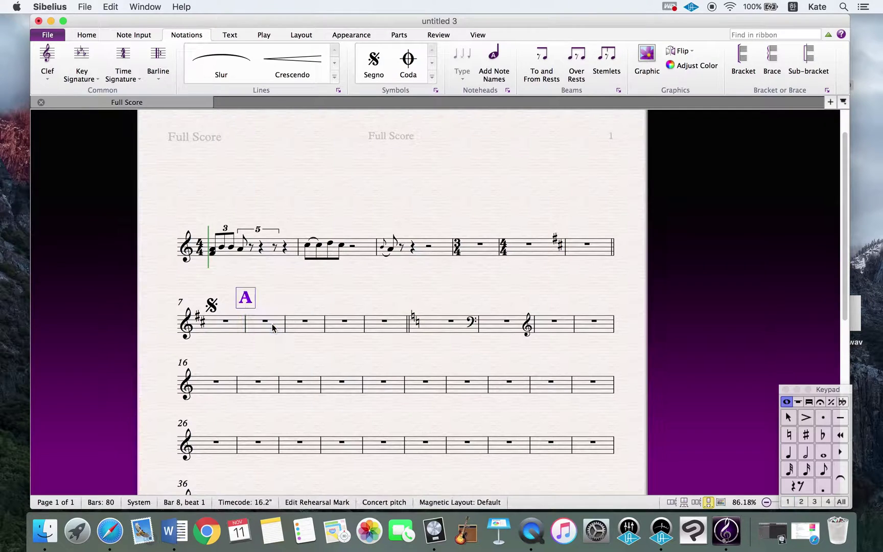
click(257, 379)
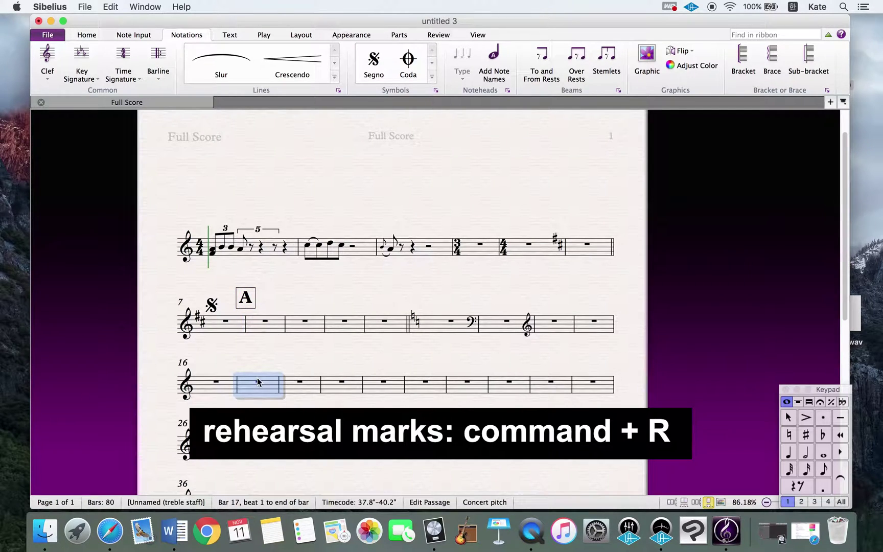
key(super+r)
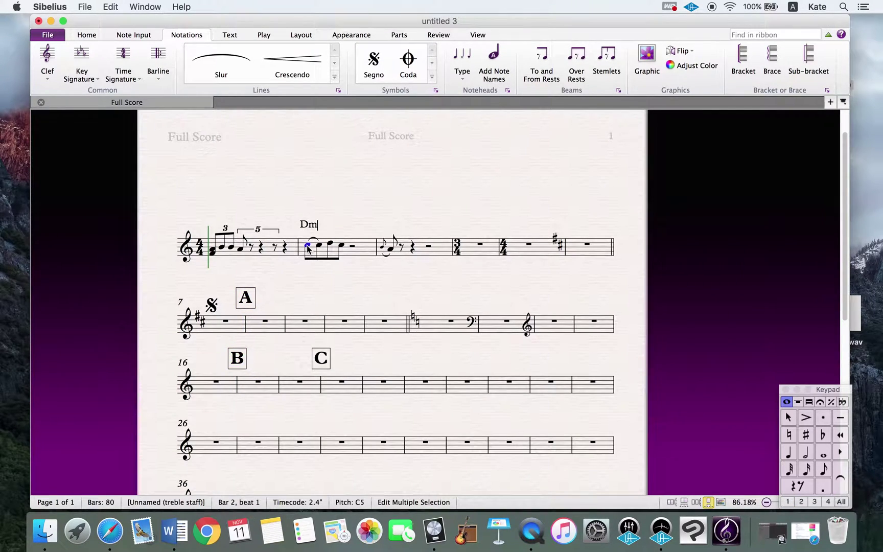
text(7)
- Enter the lyrics 'work flow la la' under bar 1 and add a B4 eighth note in bar 20
click(212, 250)
key(super+l)
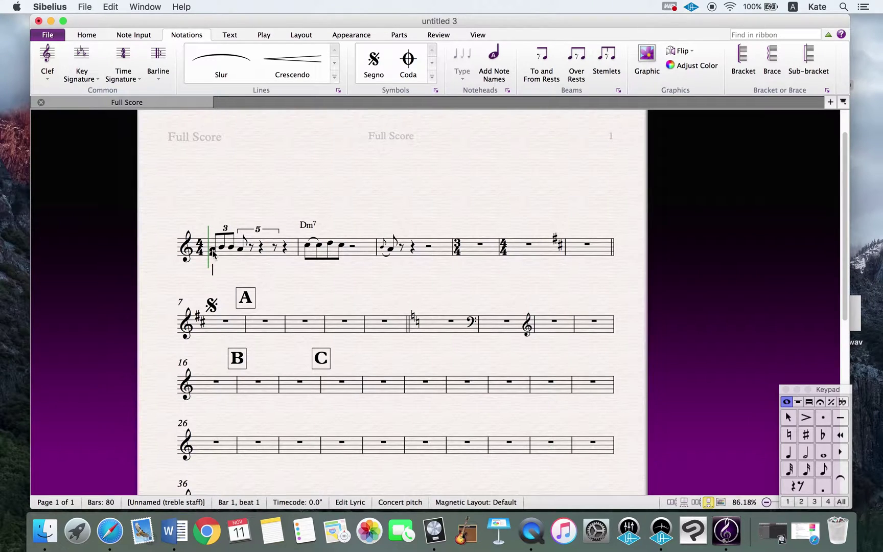
text(work flo)
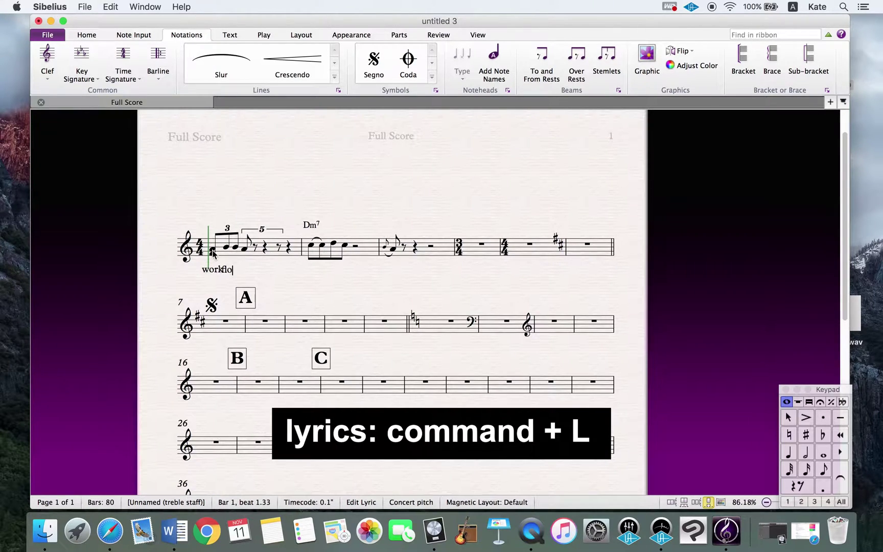
text(w)
text( la la)
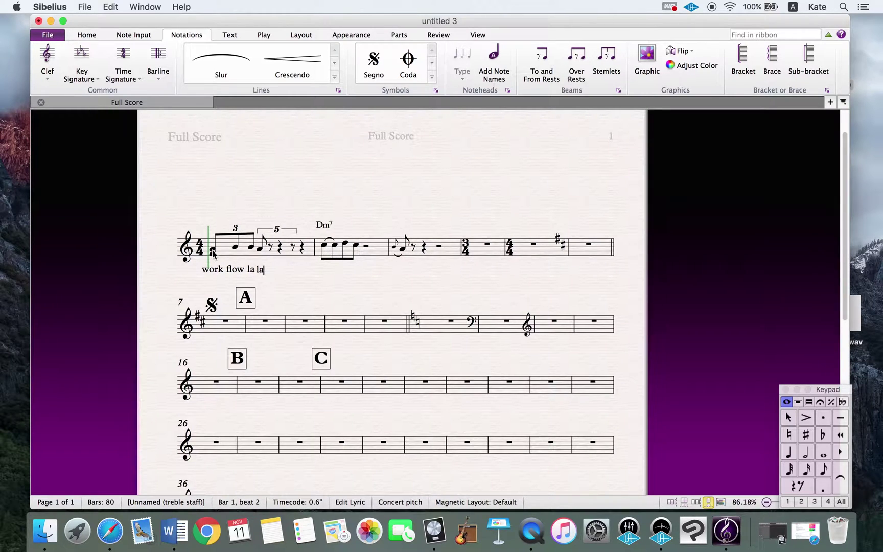
key(space)
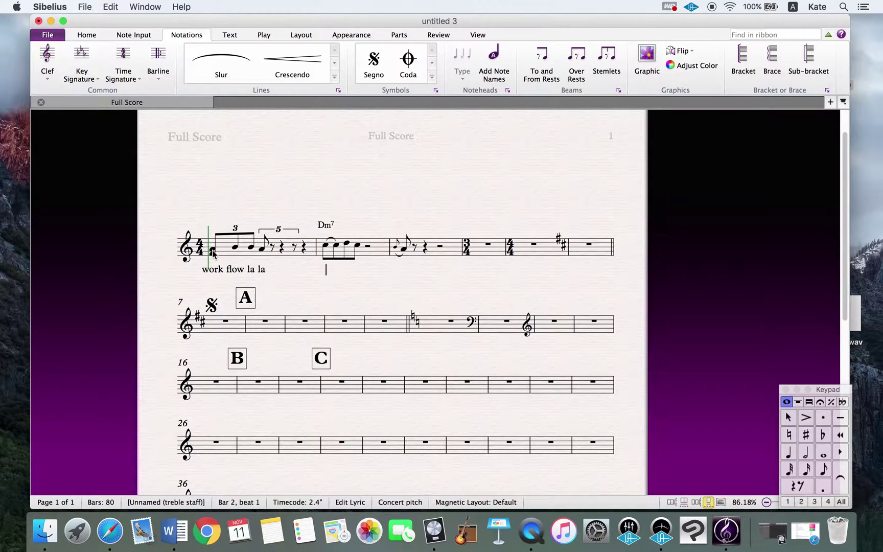
click(375, 384)
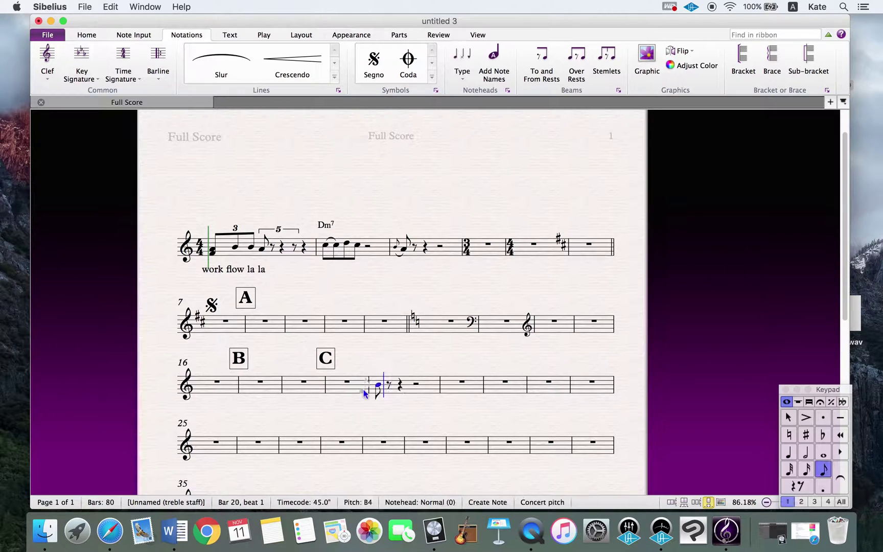
- In Keyboard Shortcuts preferences for Keypad (common notes), create and switch to a new feature set named mine2
click(50, 7)
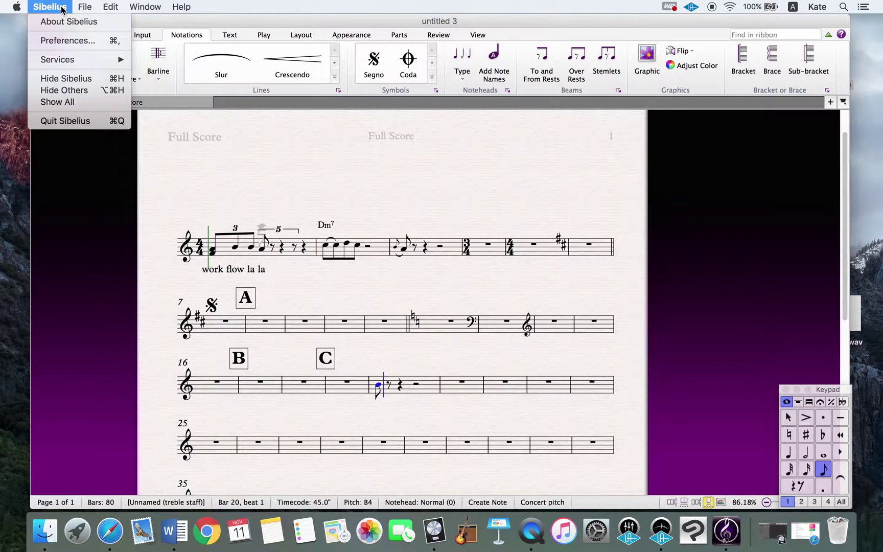
click(60, 41)
click(315, 315)
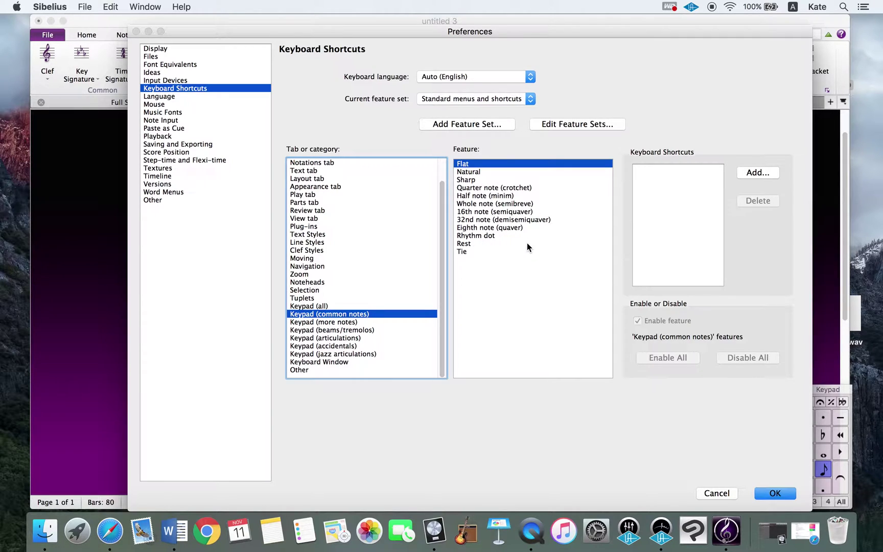
click(750, 171)
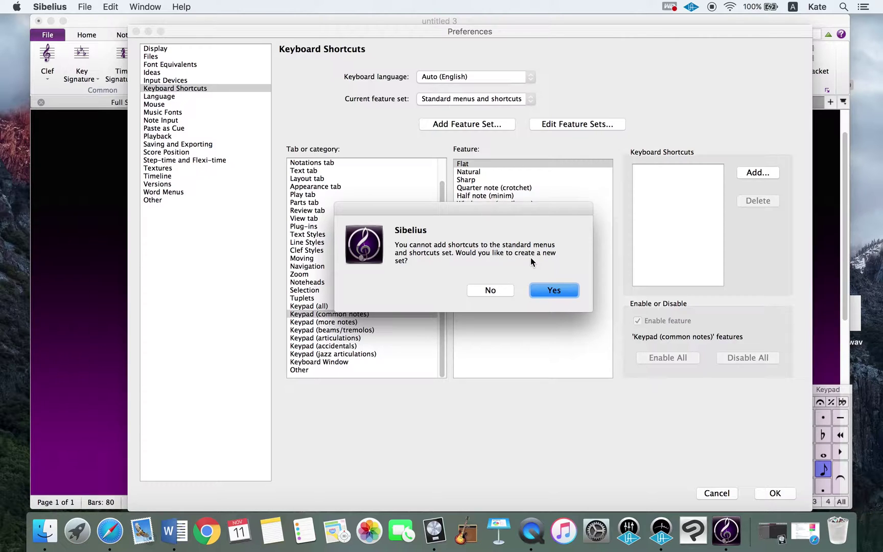
click(554, 291)
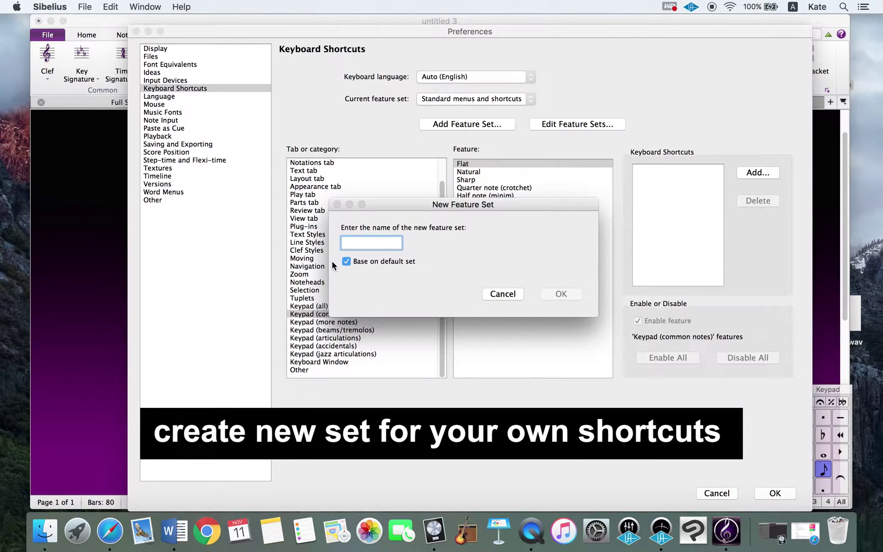
text(mine2)
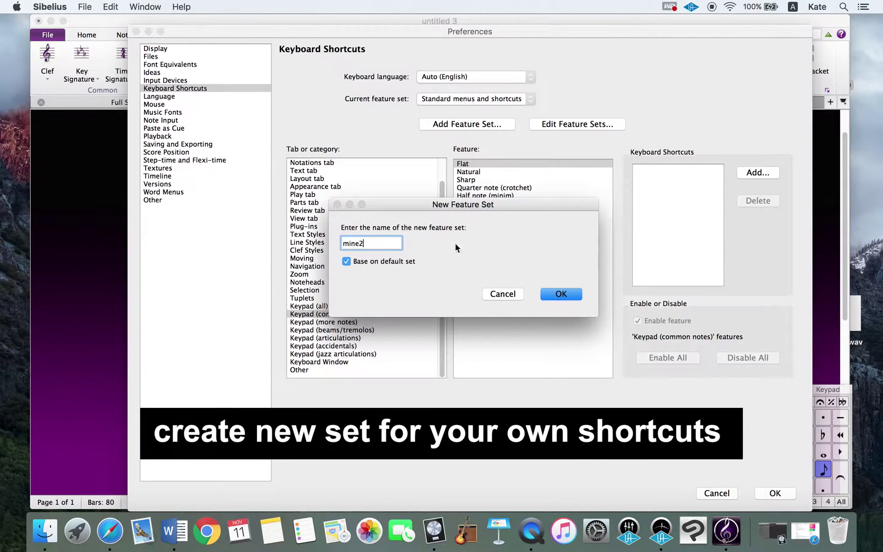
click(561, 295)
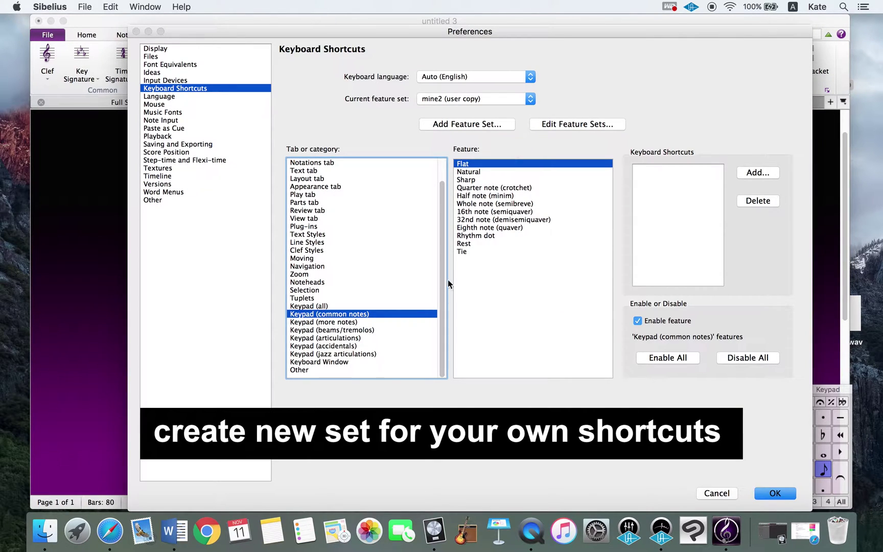
- Assign shortcut B to Flat and 3 to Sharp, overriding their existing uses
click(755, 173)
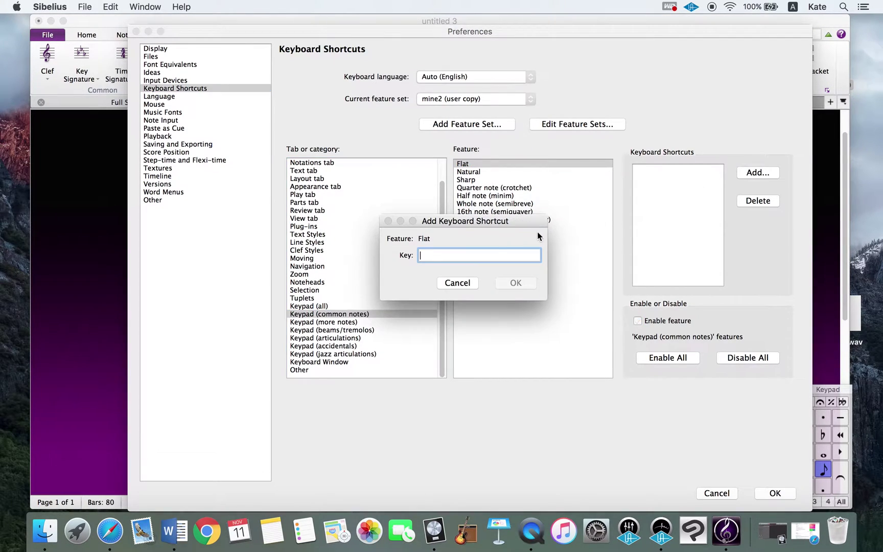
key(b)
click(513, 280)
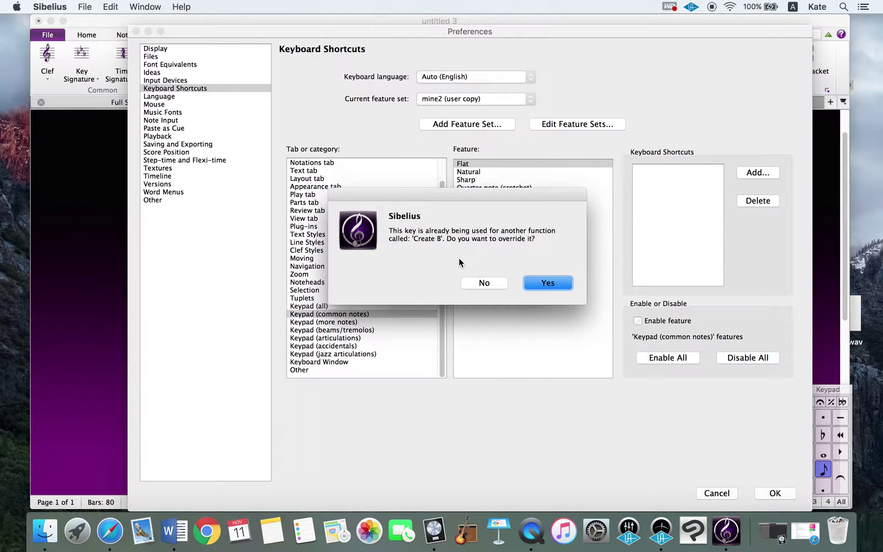
click(547, 283)
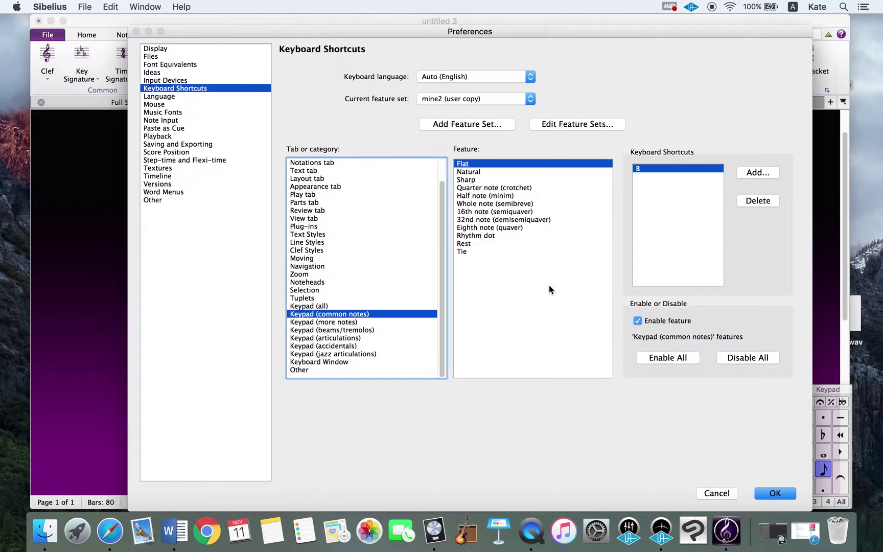
click(468, 183)
click(753, 173)
text(3)
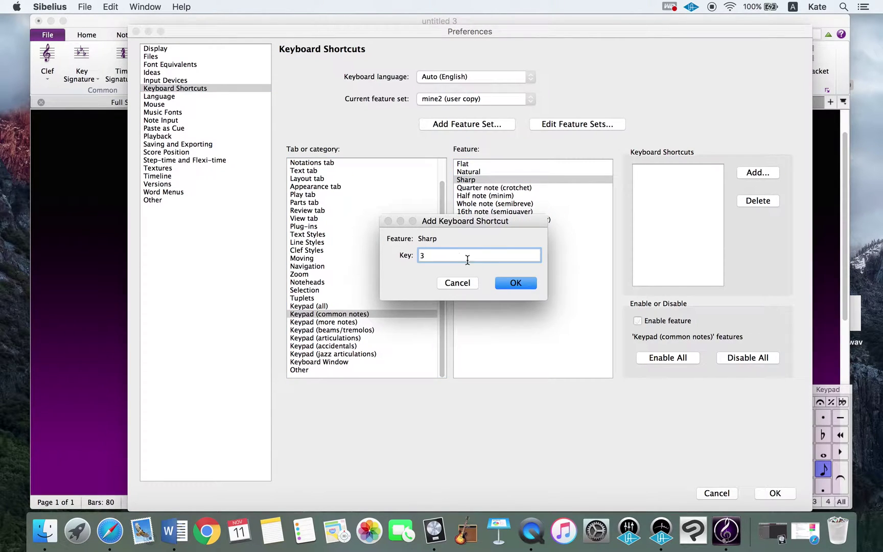
click(516, 283)
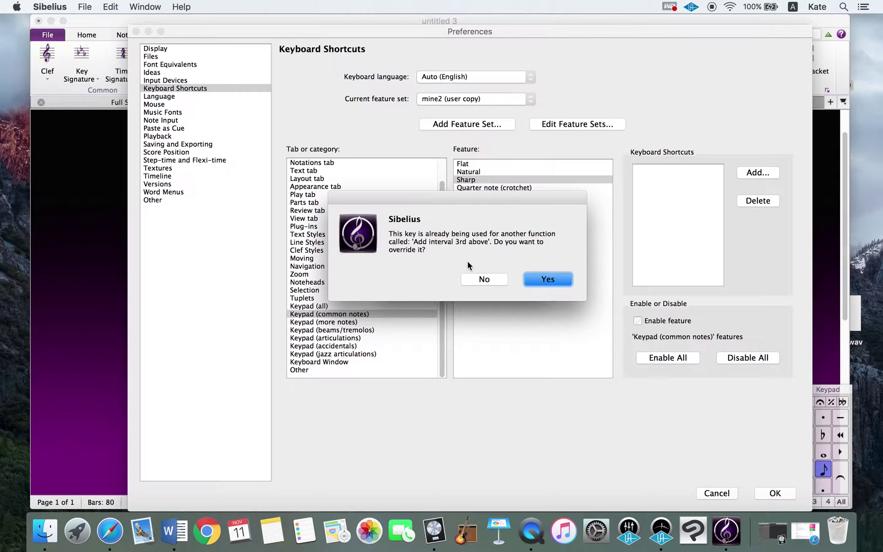
click(542, 278)
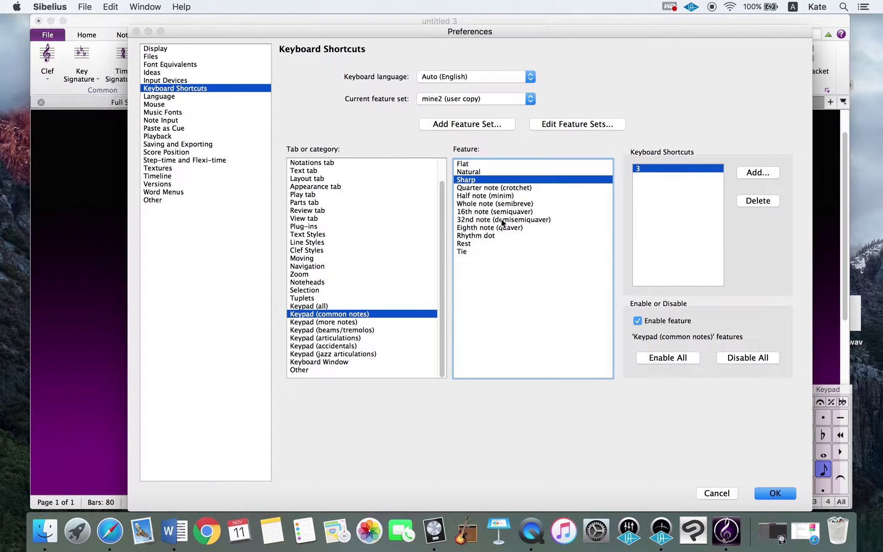
- Assign shortcut N to Natural and 2 to Half note, overriding the 2nd-above use
click(467, 173)
click(758, 174)
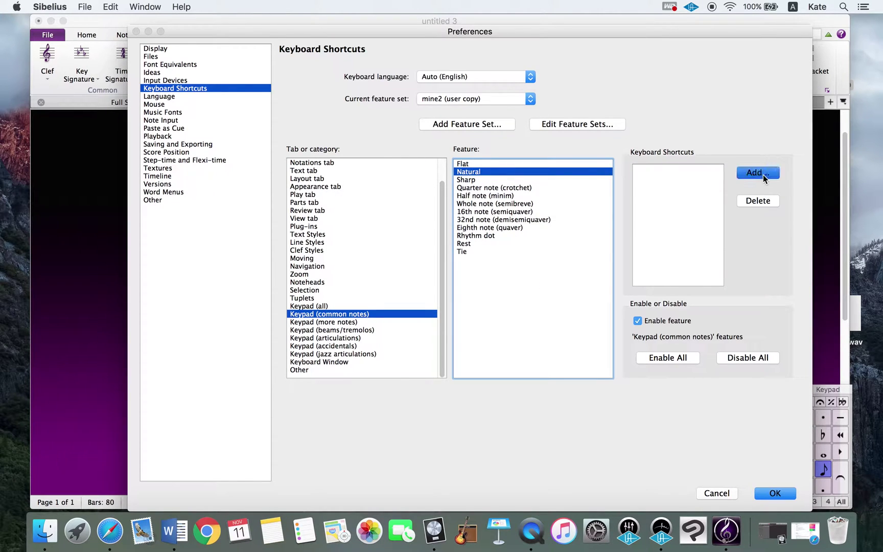
key(n)
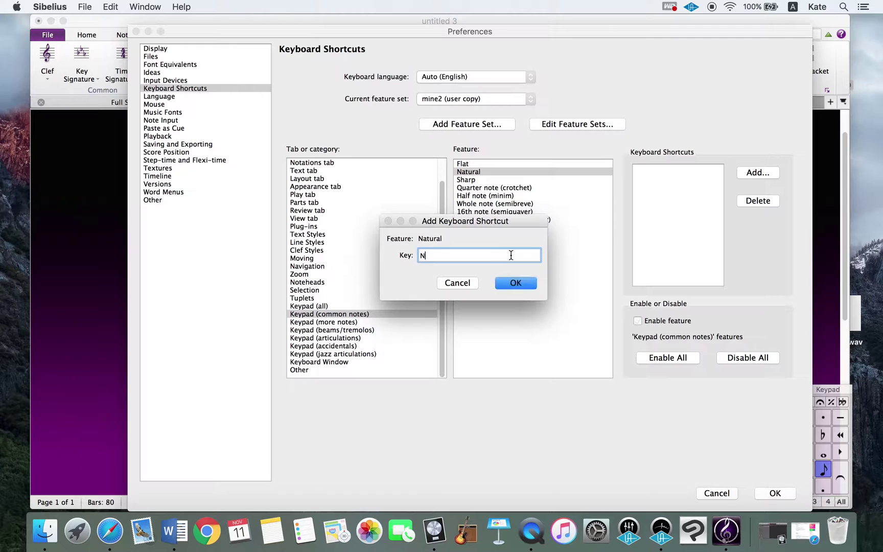
click(515, 283)
click(507, 282)
click(485, 195)
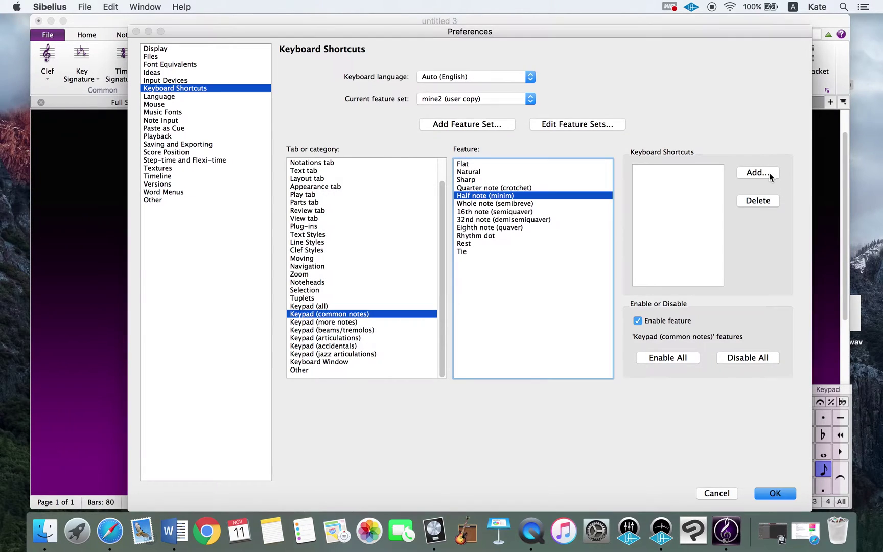
click(757, 173)
text(2)
click(515, 283)
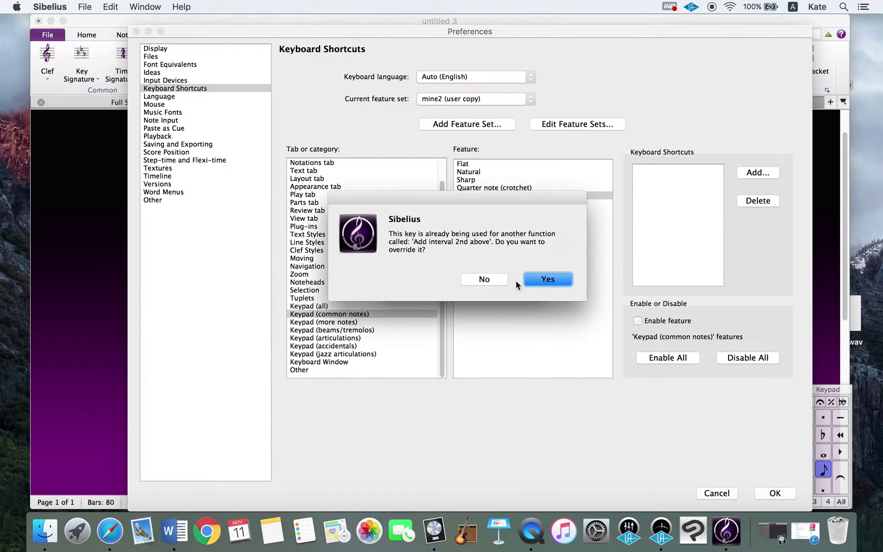
click(546, 278)
- Assign shortcut 8 to Eighth note, overriding its octave-above use
click(493, 228)
click(751, 173)
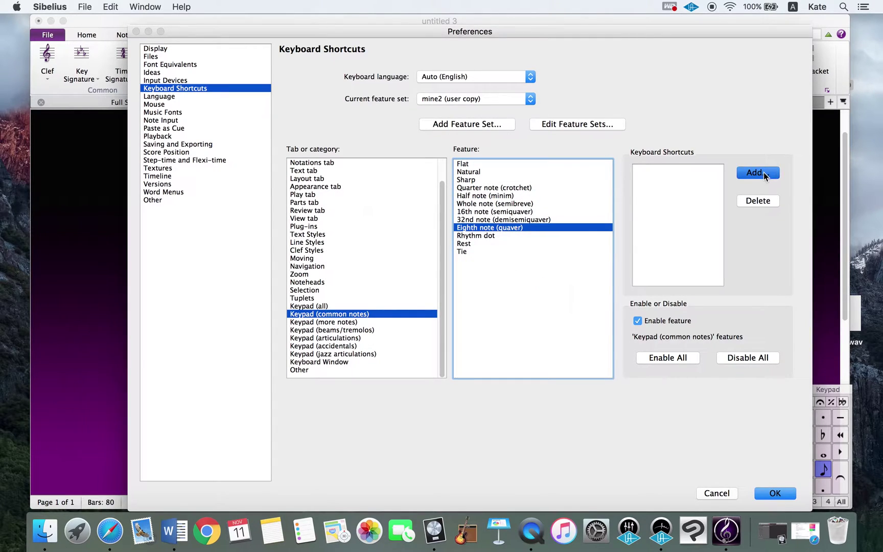
text(8)
click(509, 286)
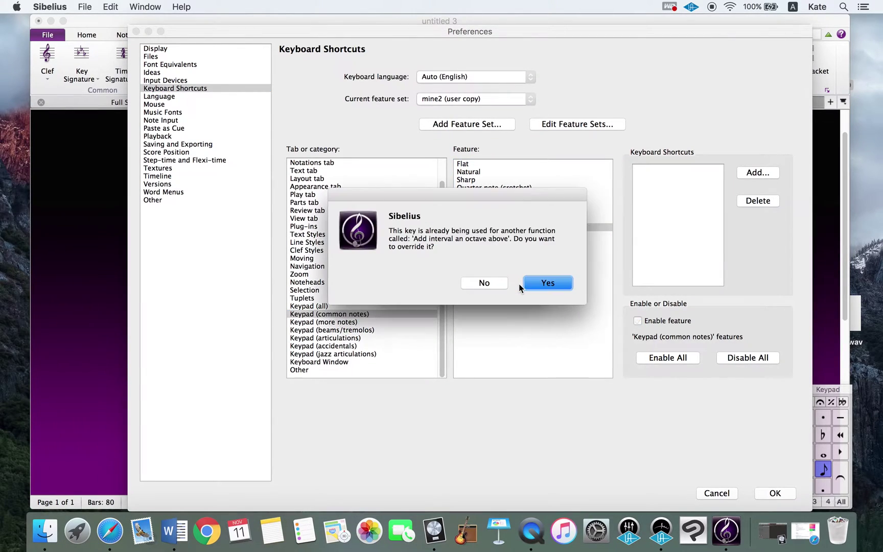
click(547, 282)
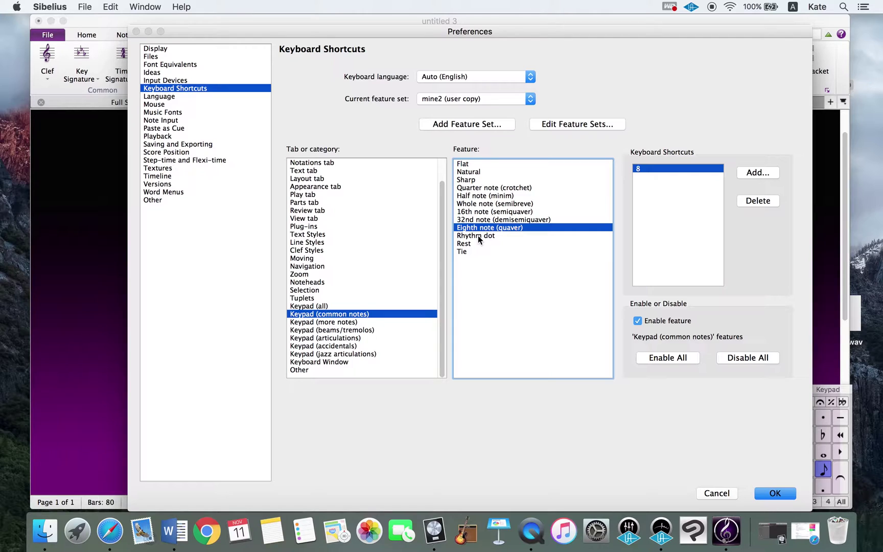
click(465, 245)
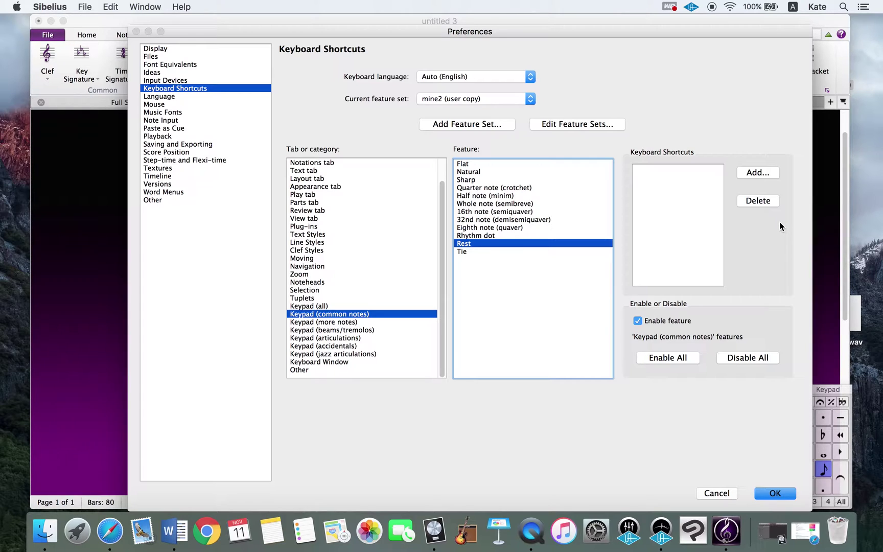
- Assign shortcut A to Rest, overriding the Create A use
click(757, 174)
text(a)
click(511, 284)
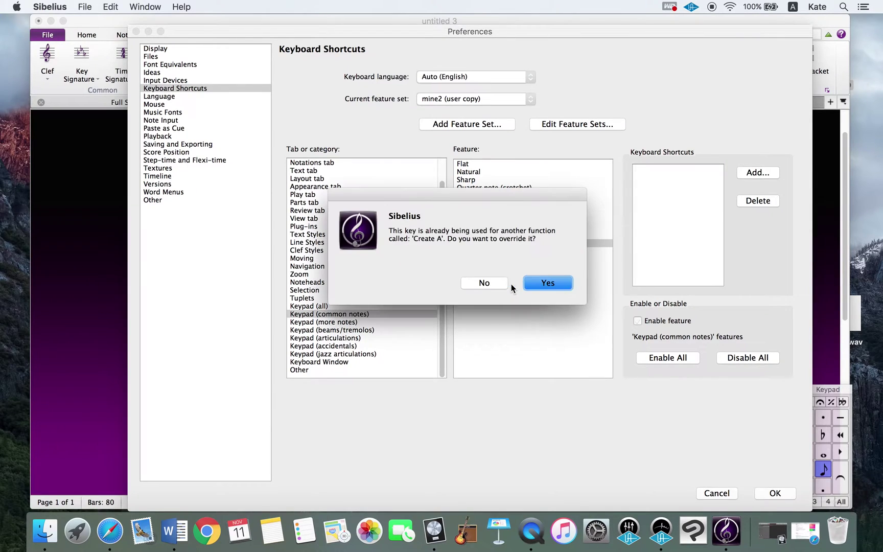
click(542, 282)
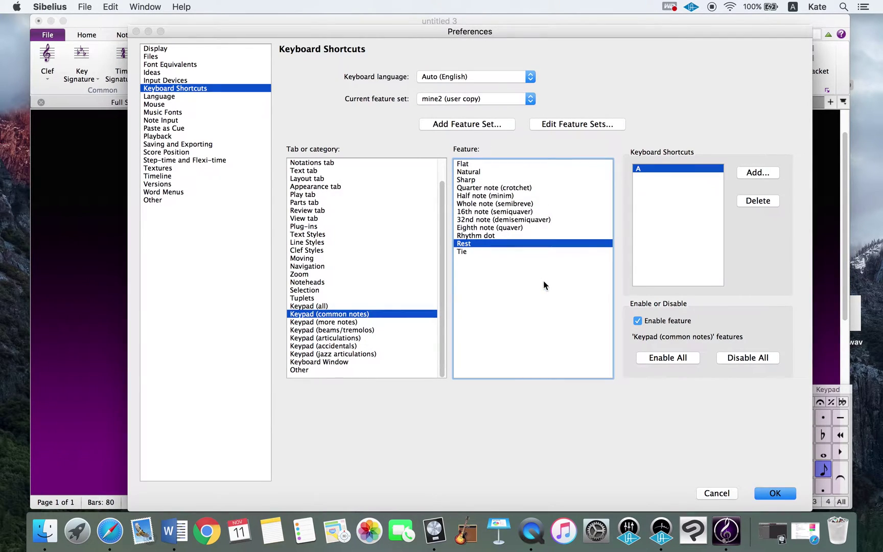
- Delete the mine2 (user copy) feature set in the feature-set manager
click(531, 100)
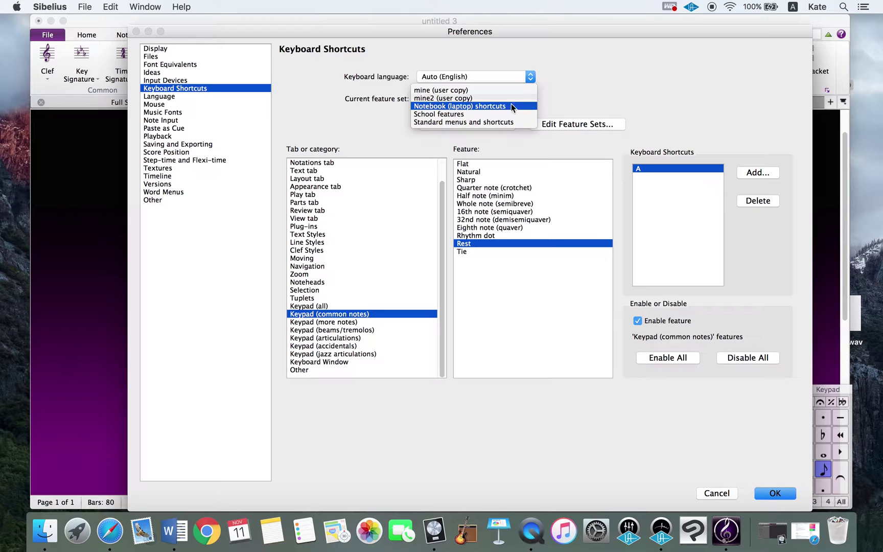
click(434, 98)
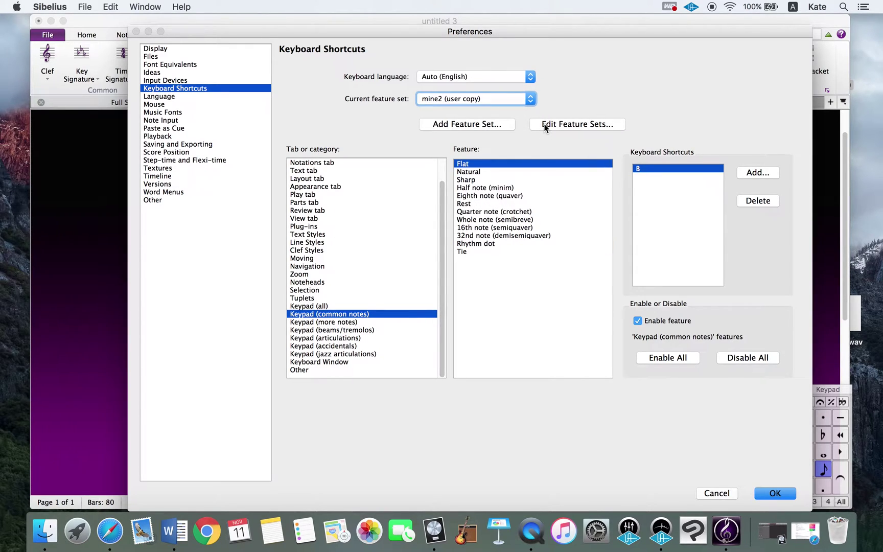
click(544, 127)
click(408, 203)
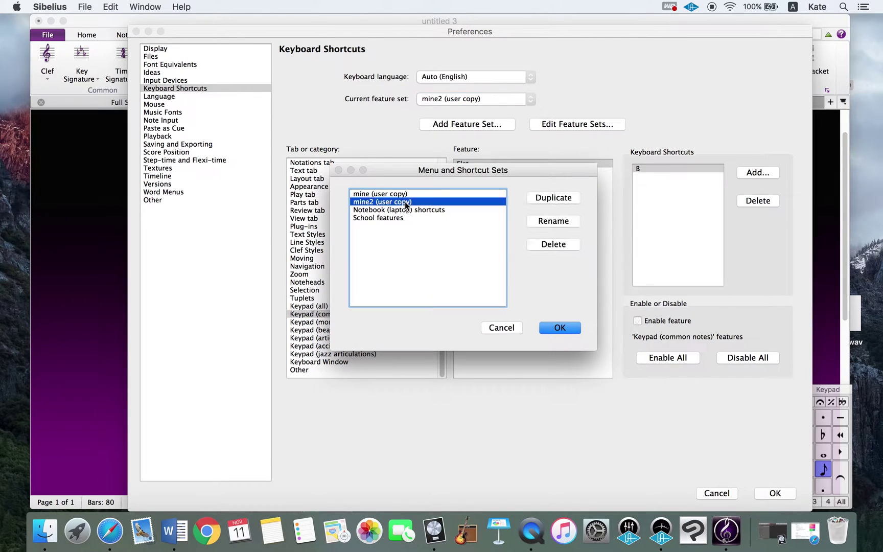
click(567, 245)
click(554, 286)
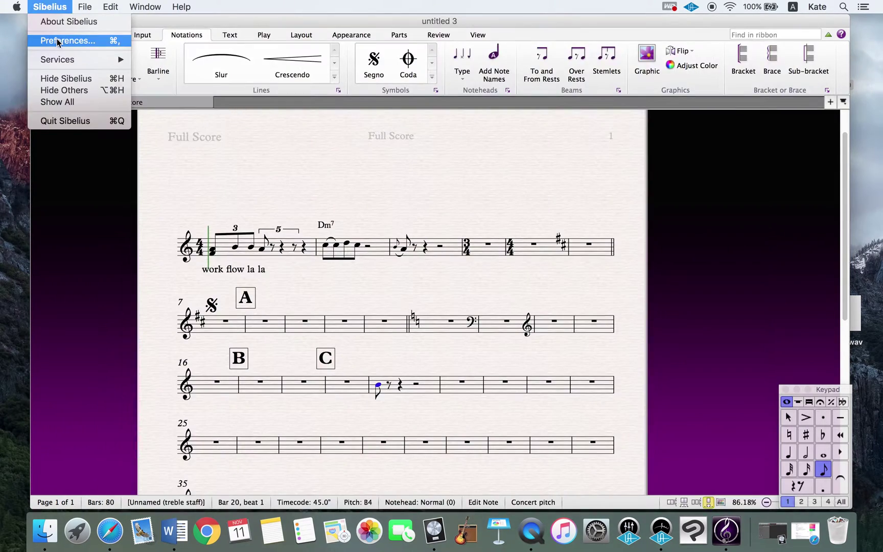
- Make mine (user copy) the current feature set and close Preferences
click(58, 42)
click(526, 99)
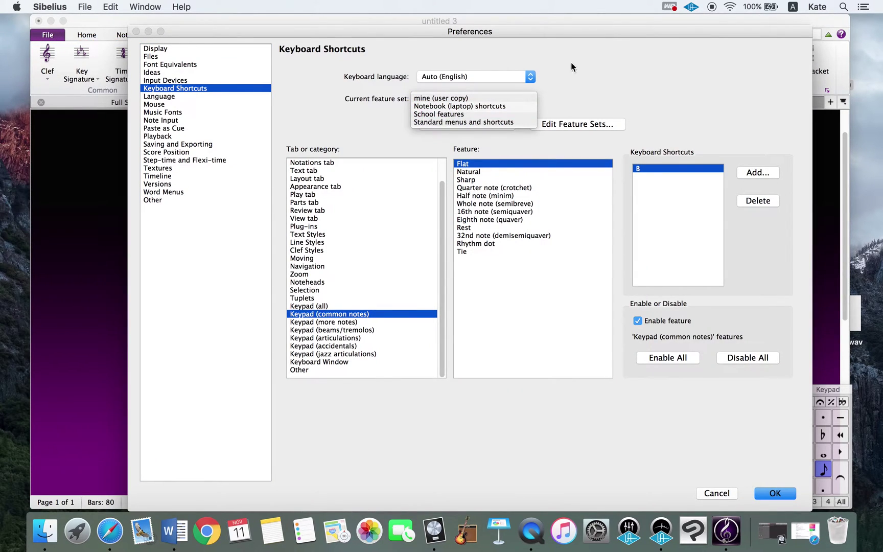
click(657, 92)
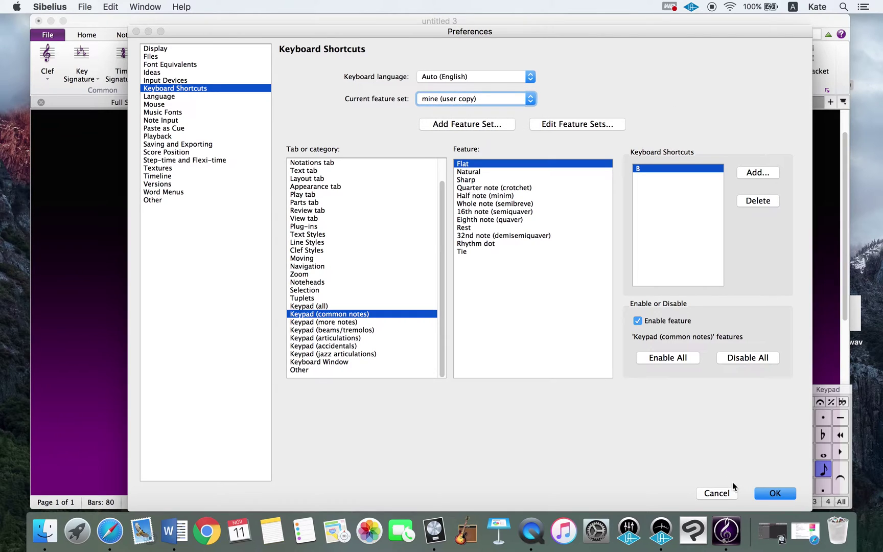
click(726, 494)
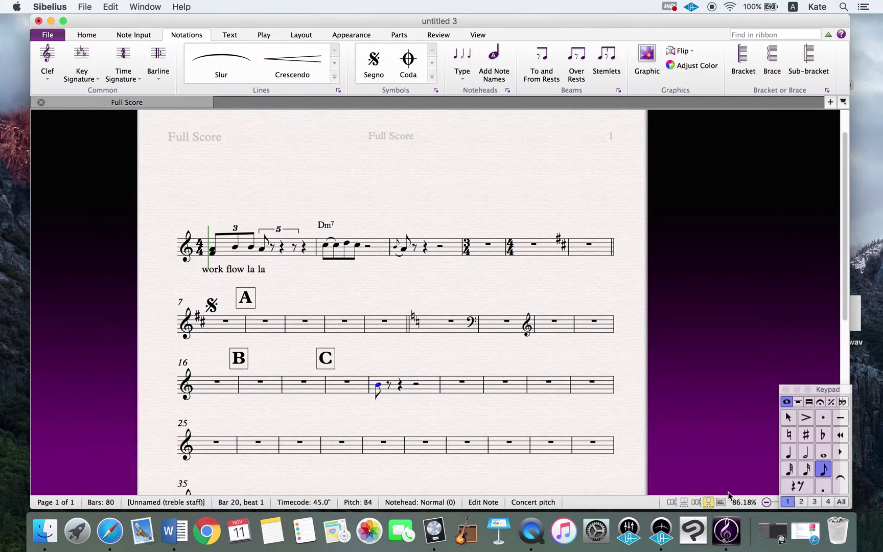
- Turn the bar 20 note into an eighth rest and add a rest in bar 21
key(n)
key(0)
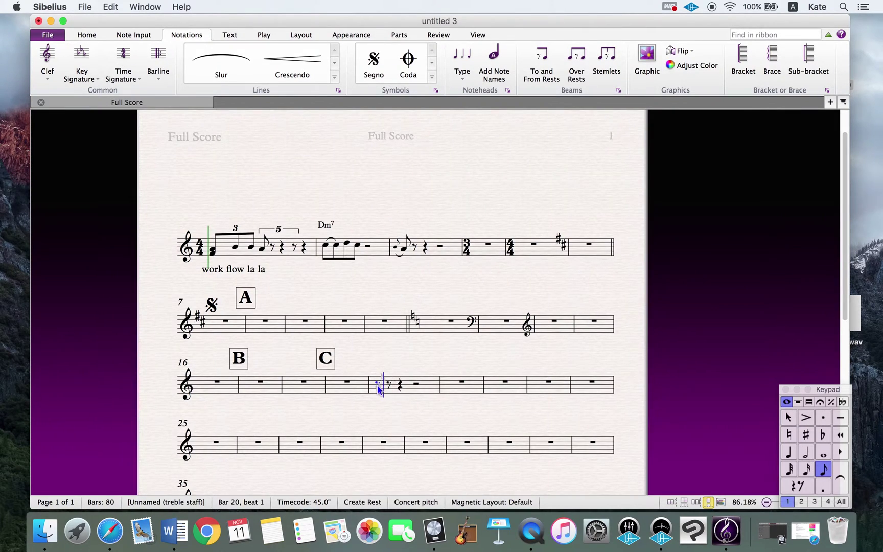
click(459, 384)
key(0)
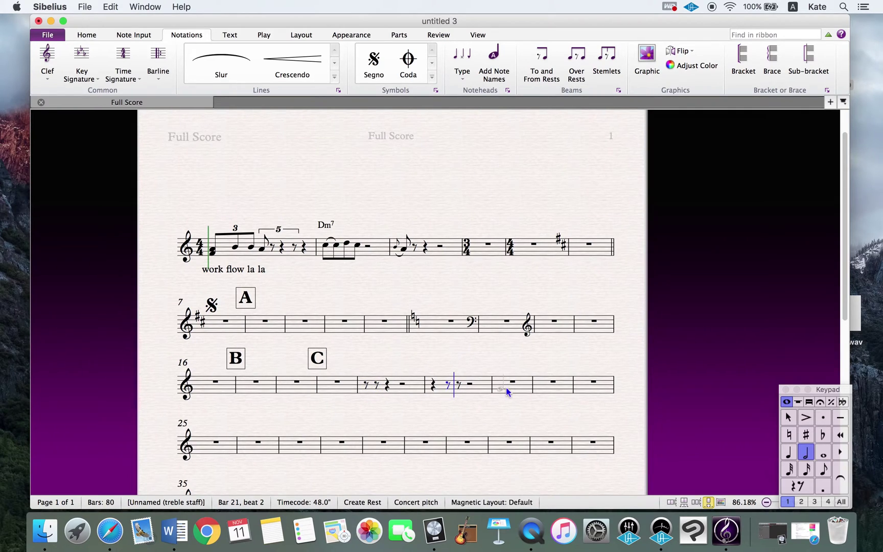
- Enter D5 quarter notes and a D5 eighth note in bar 22
click(504, 380)
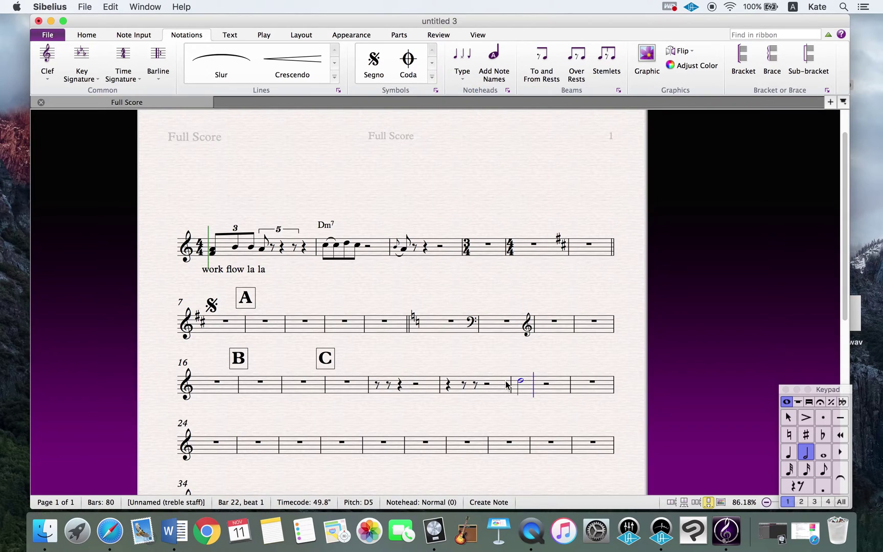
key(4)
click(537, 380)
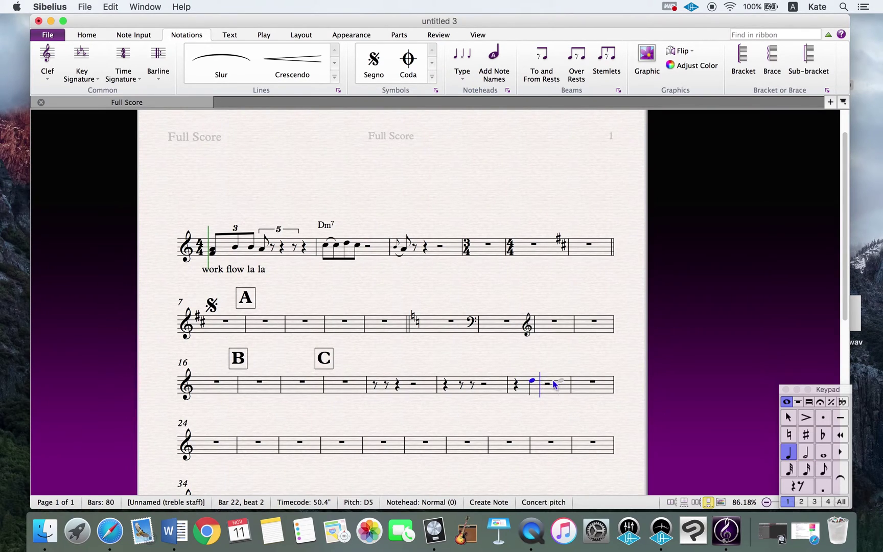
key(3)
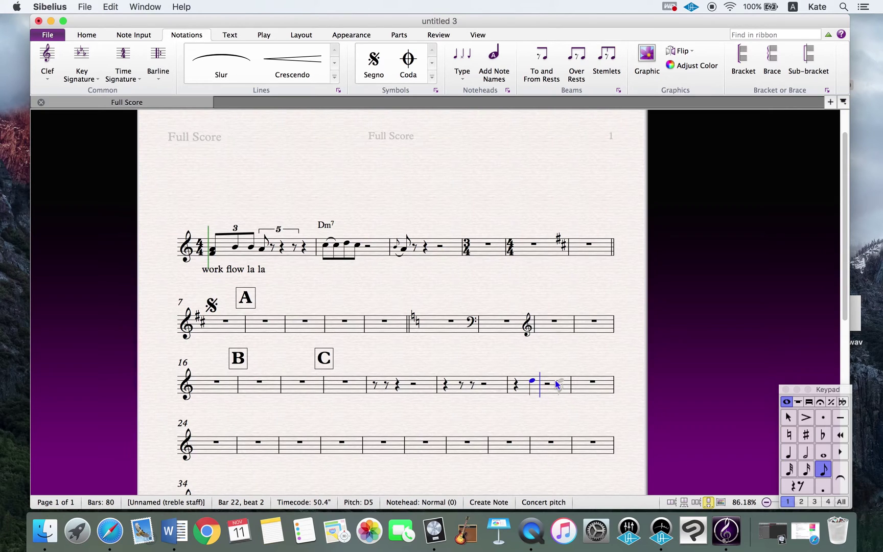
click(556, 382)
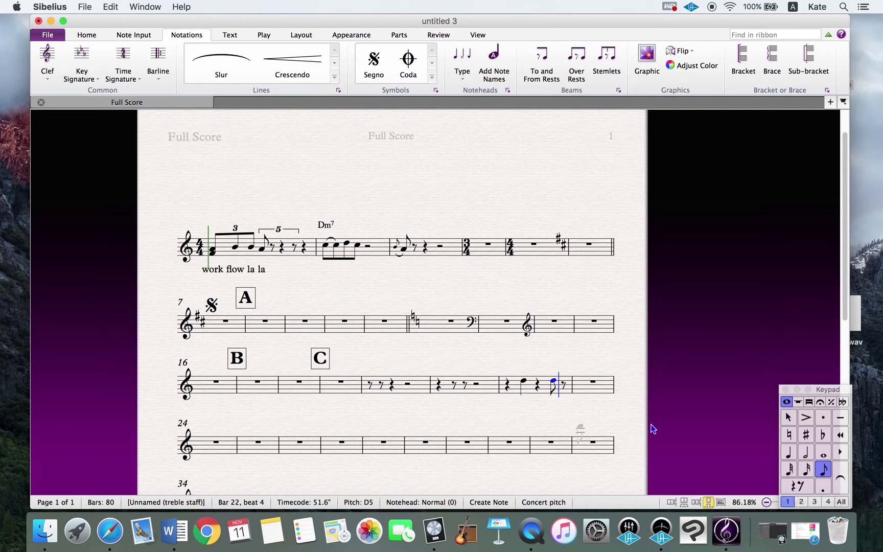